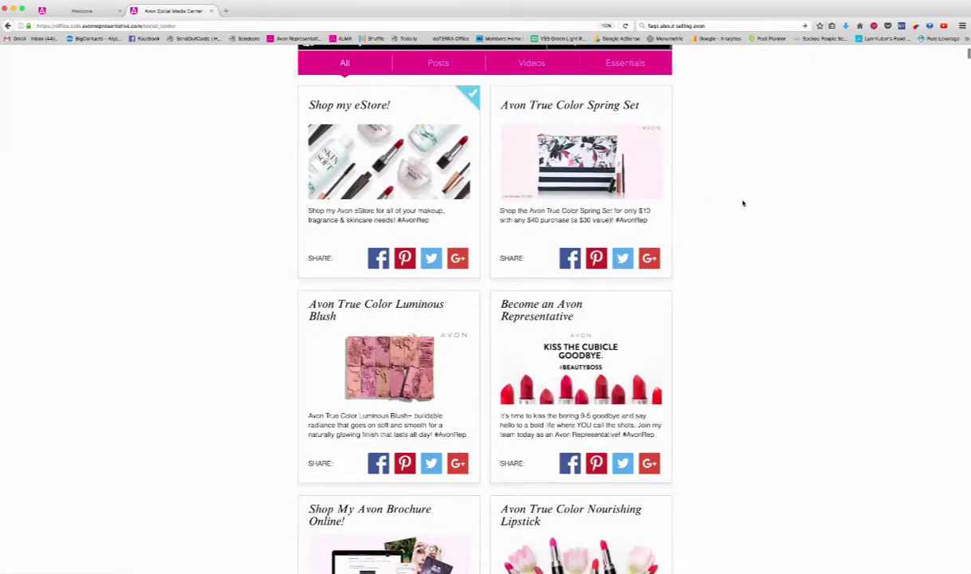
# Start a Facebook share of the Become an Avon Representative post to the Love My Beauty Biz page.
pyautogui.scroll(-1, 606, 255)
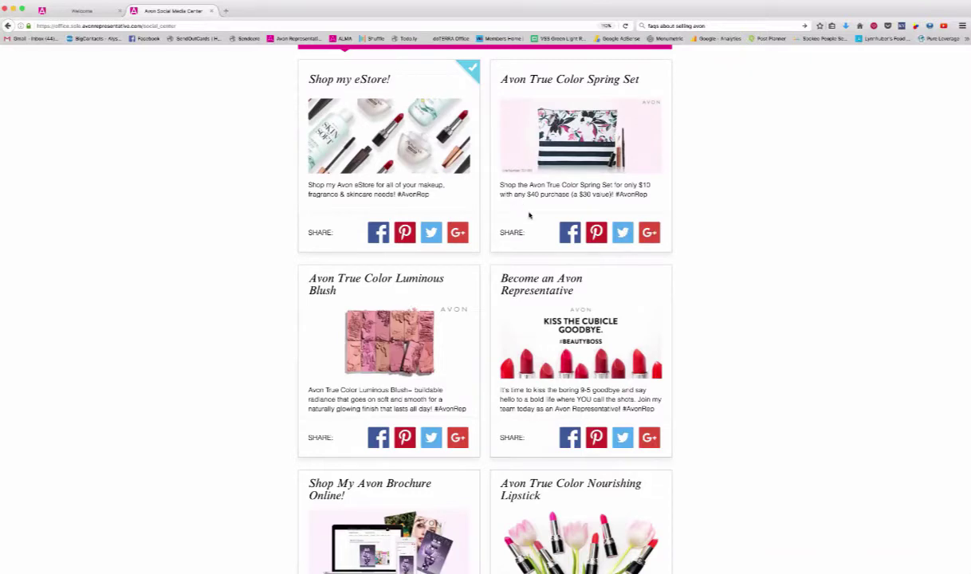
pyautogui.scroll(-3, 722, 293)
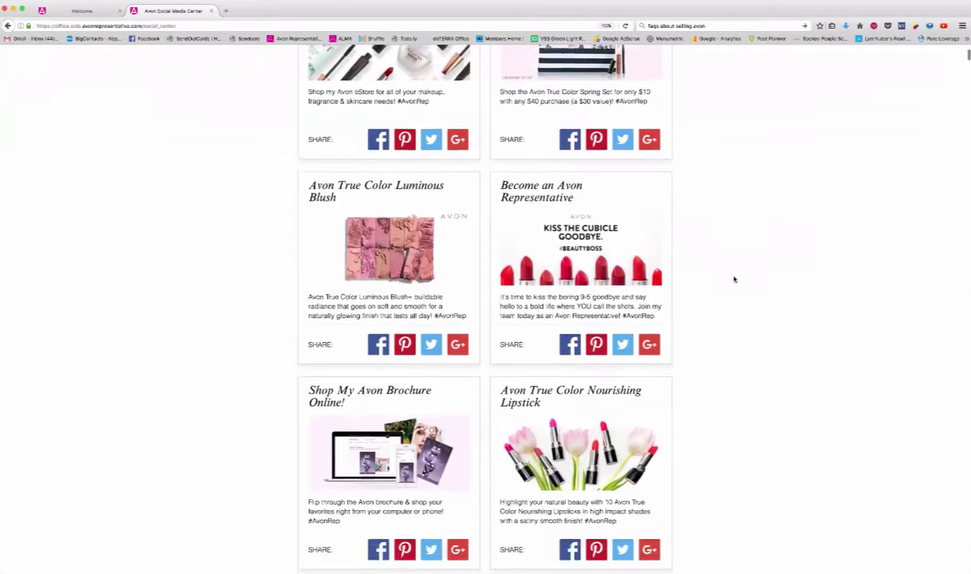
pyautogui.scroll(-8, 735, 279)
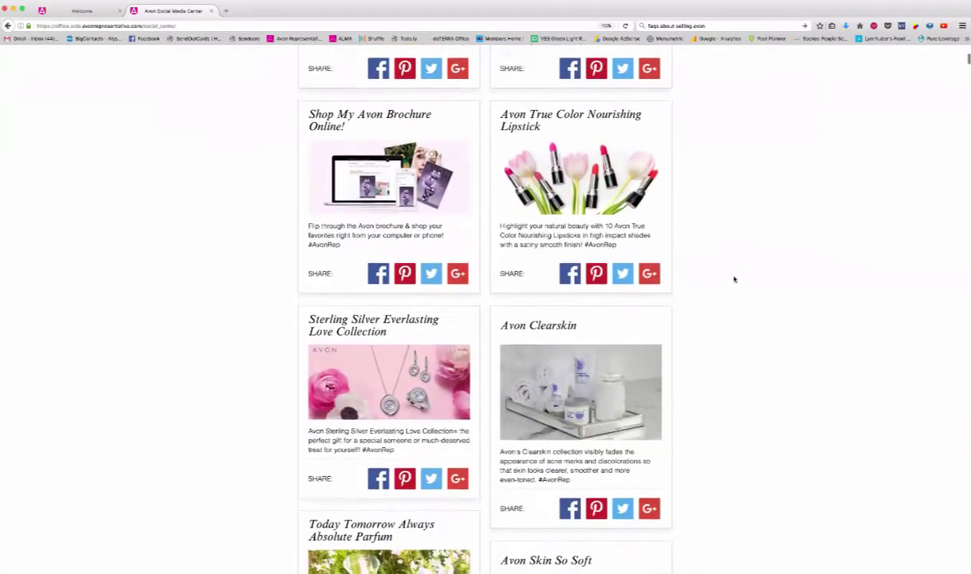
pyautogui.scroll(8, 734, 279)
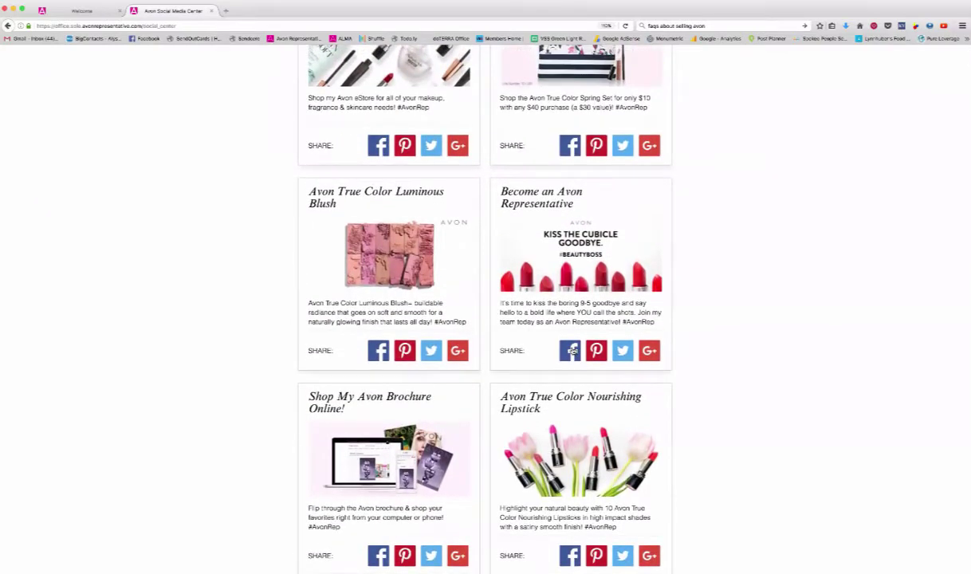
pyautogui.click(572, 352)
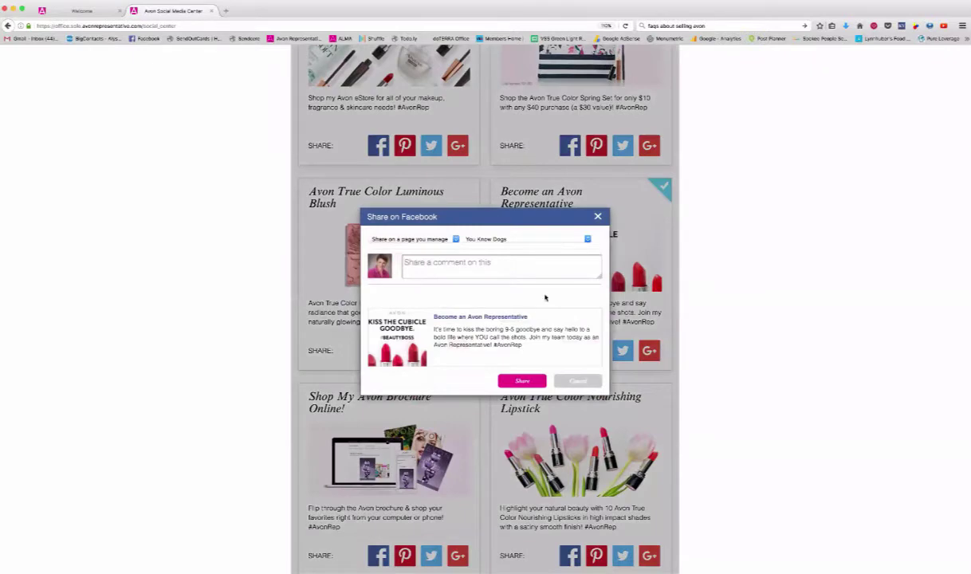
pyautogui.click(485, 239)
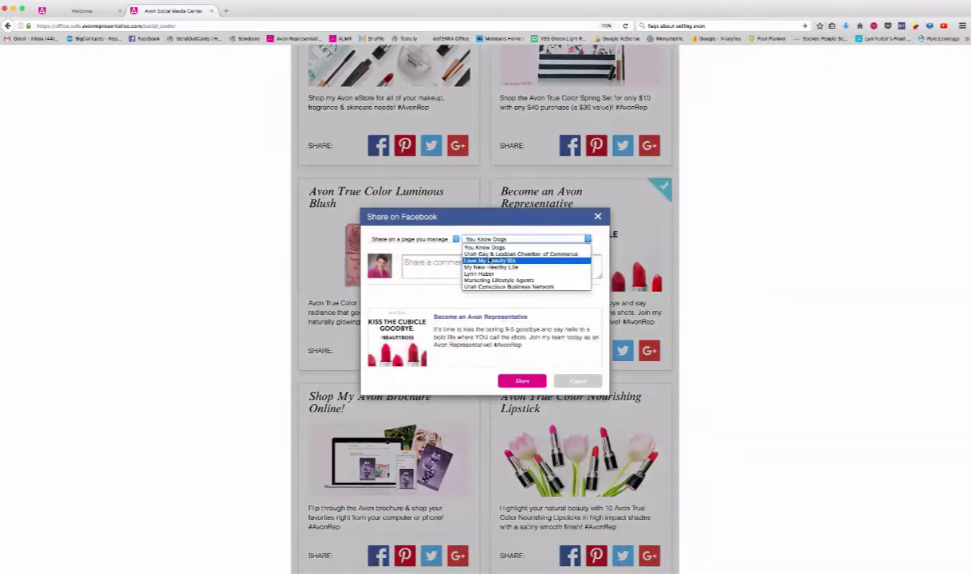
pyautogui.click(479, 261)
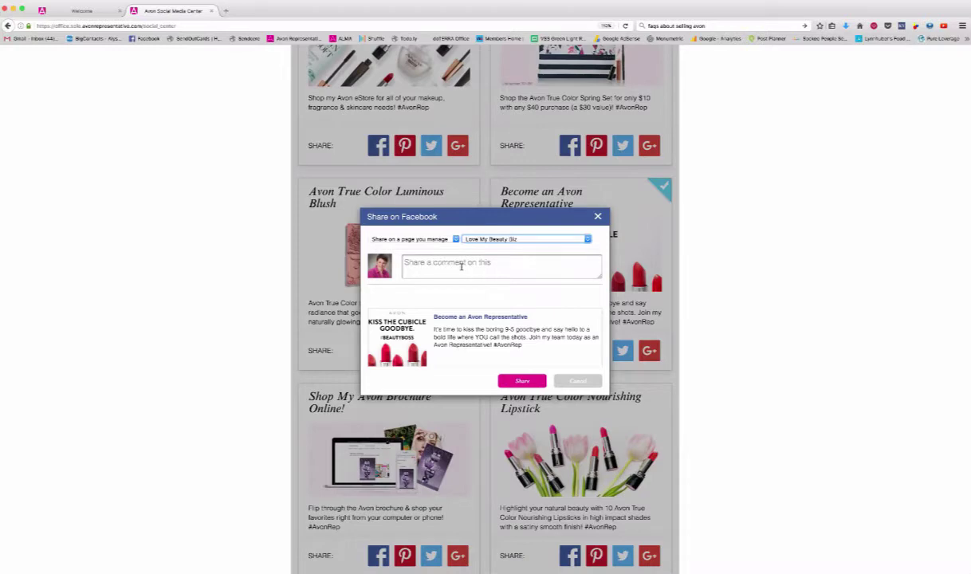
# Draft 'Check out this great opportunity!', then delete it and share with no comment.
pyautogui.click(421, 262)
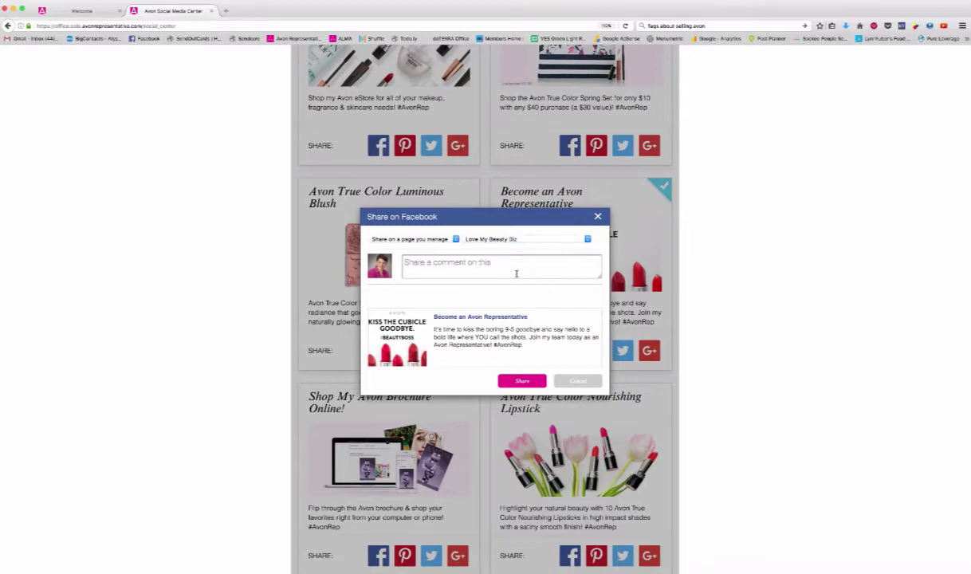
pyautogui.write('Check')
pyautogui.press('BackSpace')
pyautogui.write('ck ')
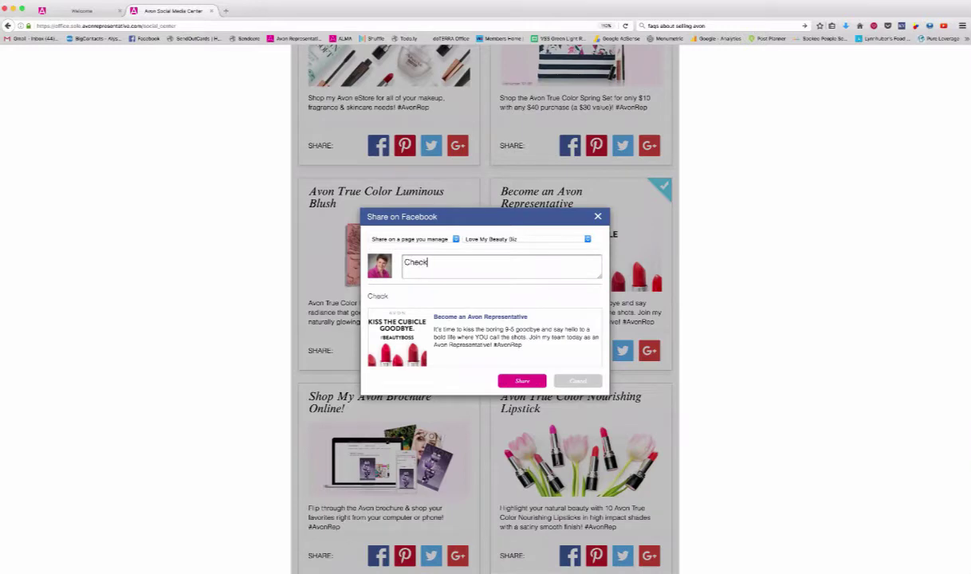
pyautogui.write('out this great opportunity')
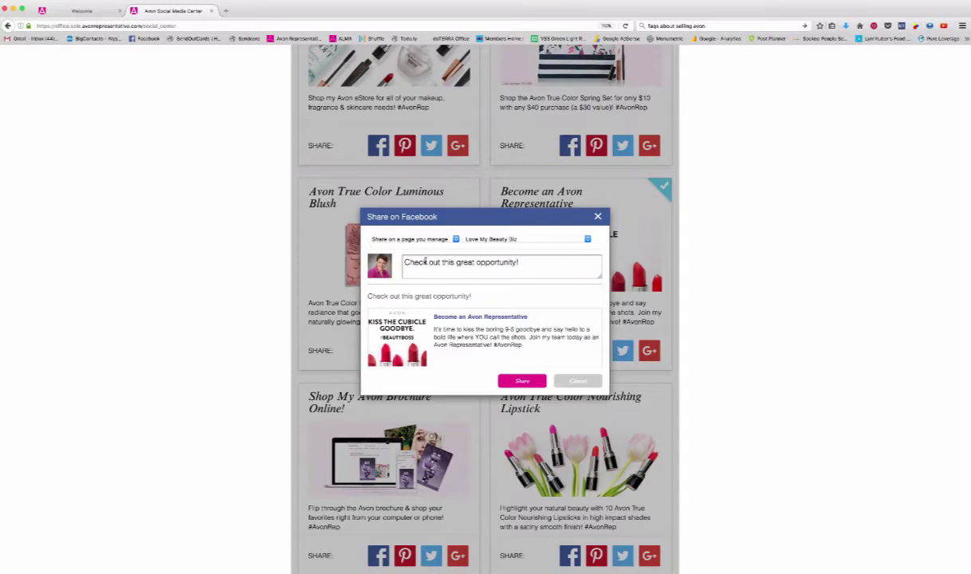
pyautogui.write('!')
pyautogui.moveTo(598, 267); pyautogui.dragTo(375, 264)
pyautogui.press('BackSpace')
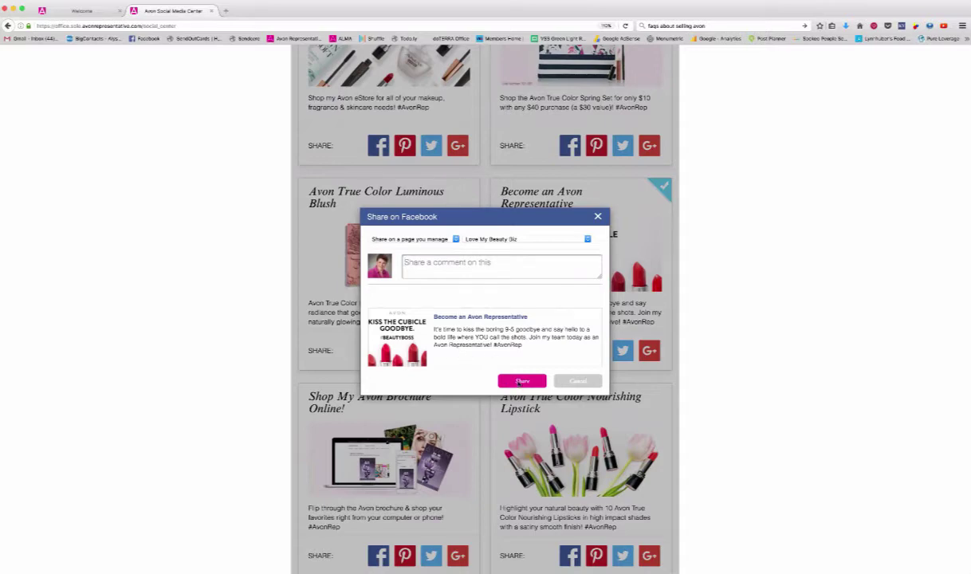
pyautogui.click(520, 382)
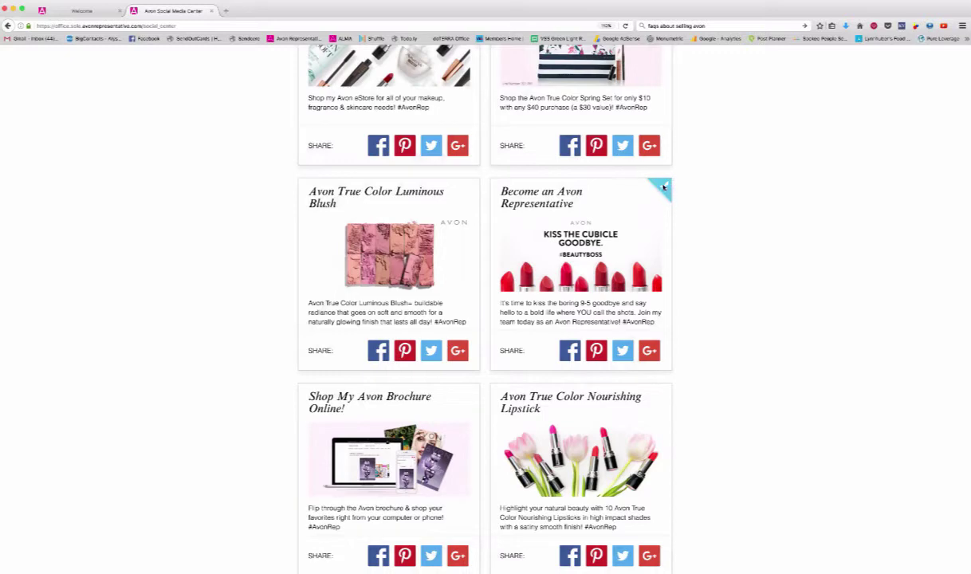
pyautogui.scroll(3, 265, 169)
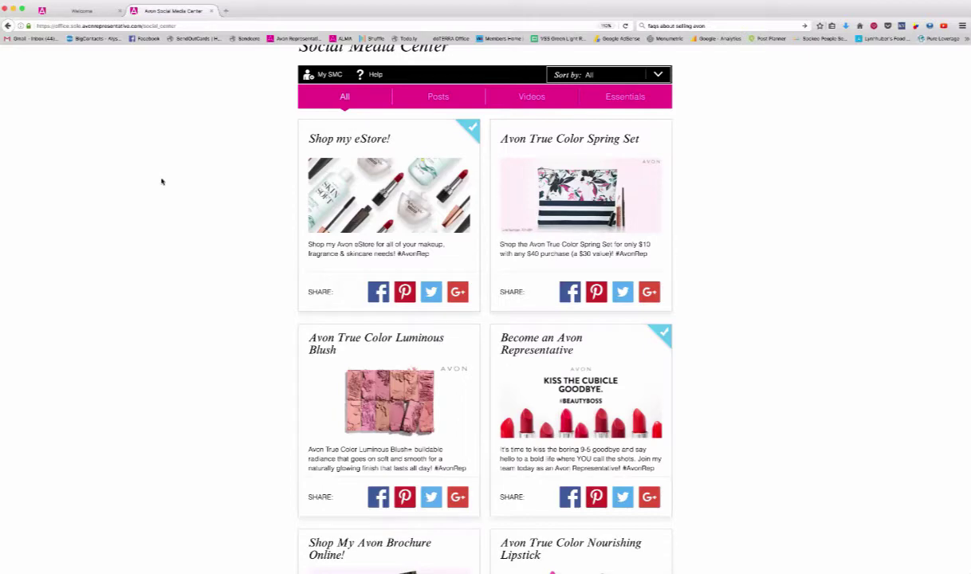
pyautogui.click(227, 11)
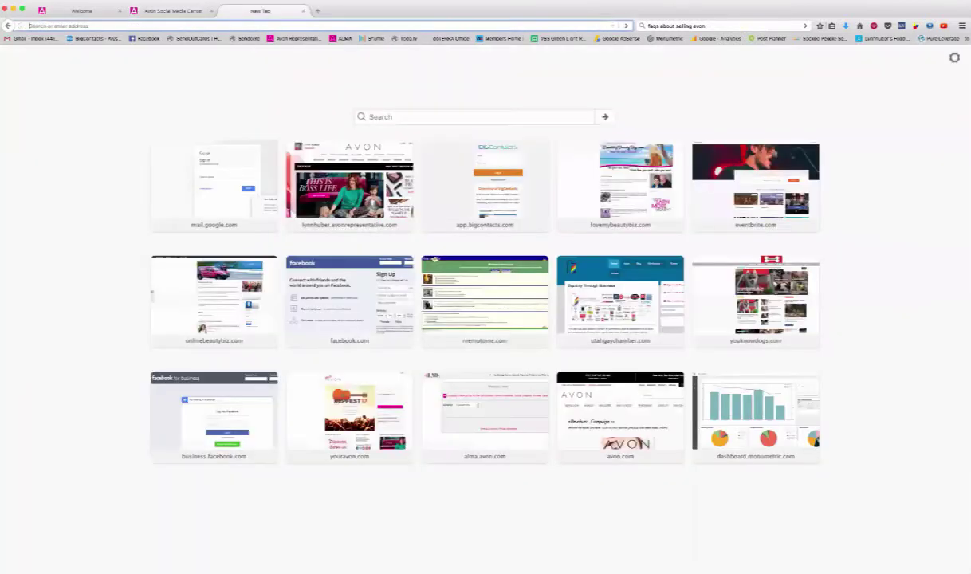
pyautogui.click(80, 0)
pyautogui.moveTo(103, 159)
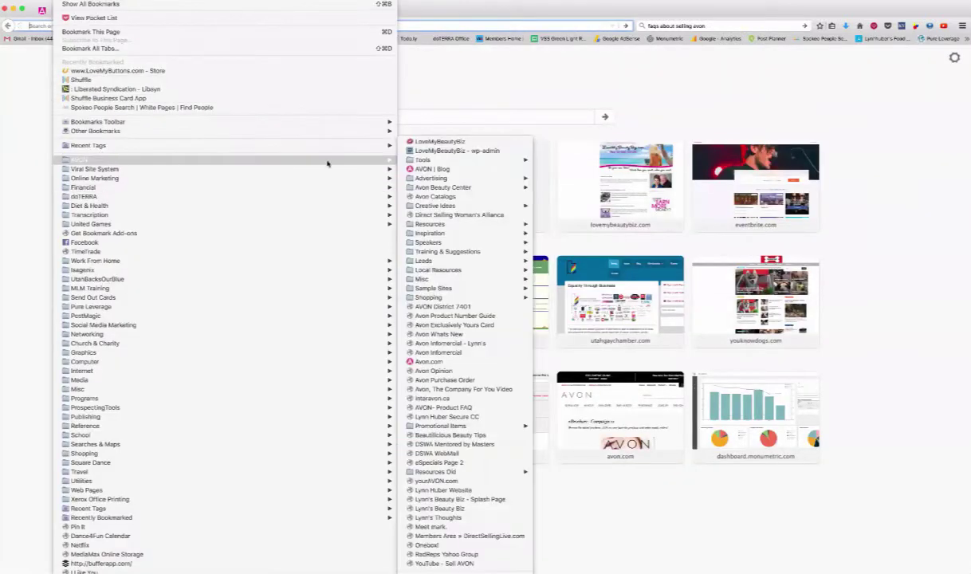
pyautogui.click(435, 196)
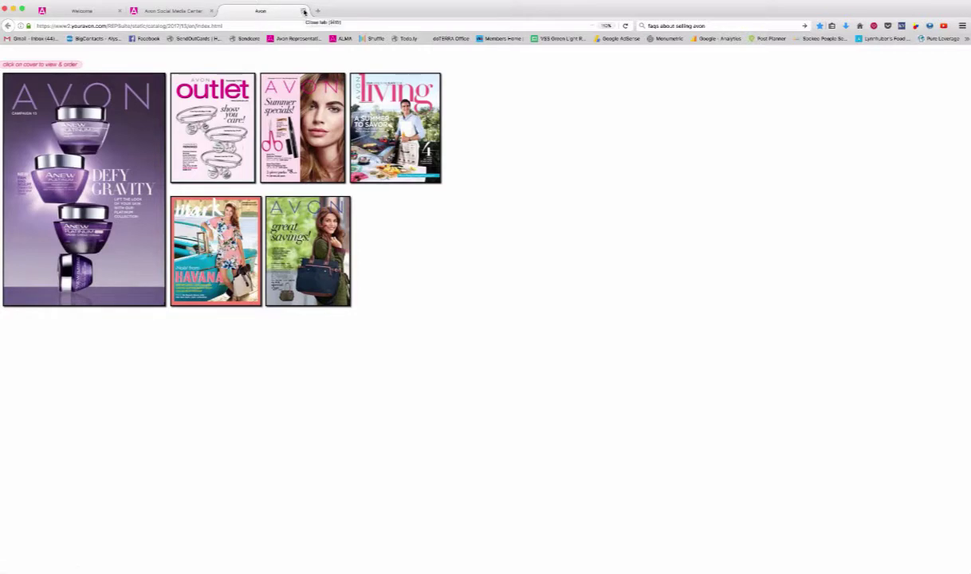
pyautogui.click(304, 12)
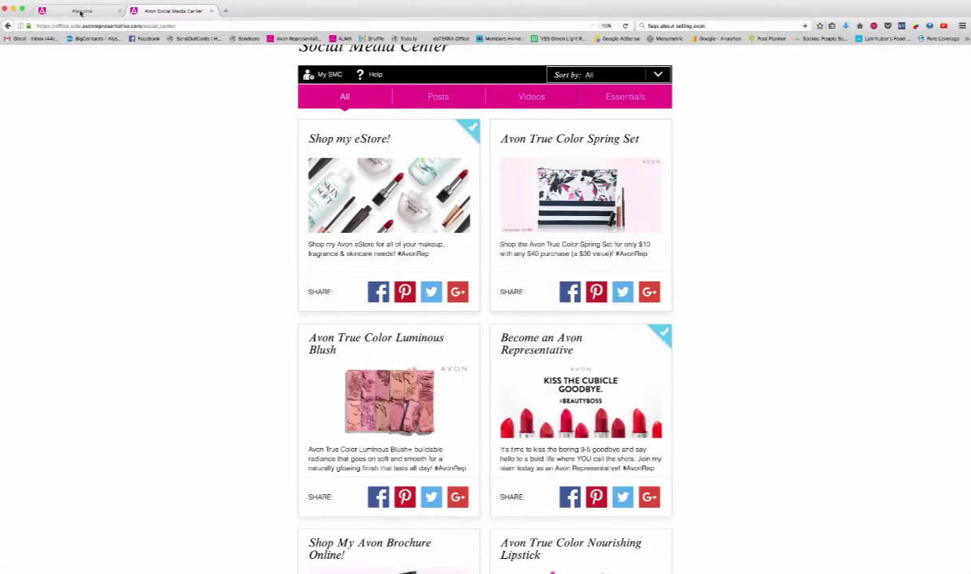
# Open the Campaign 13 eBrochure from the Avon home page, copy its URL, and start a new tab.
pyautogui.click(81, 12)
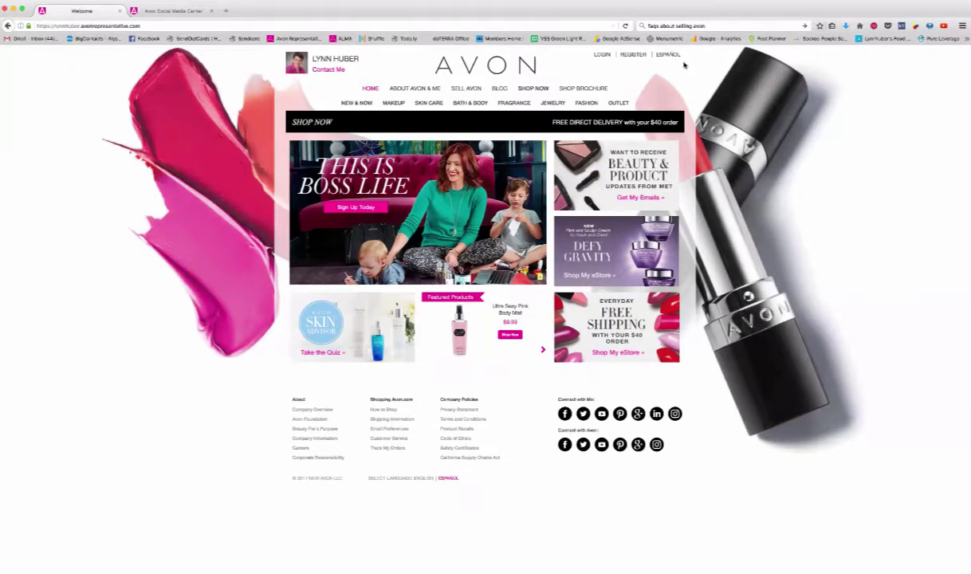
pyautogui.click(574, 90)
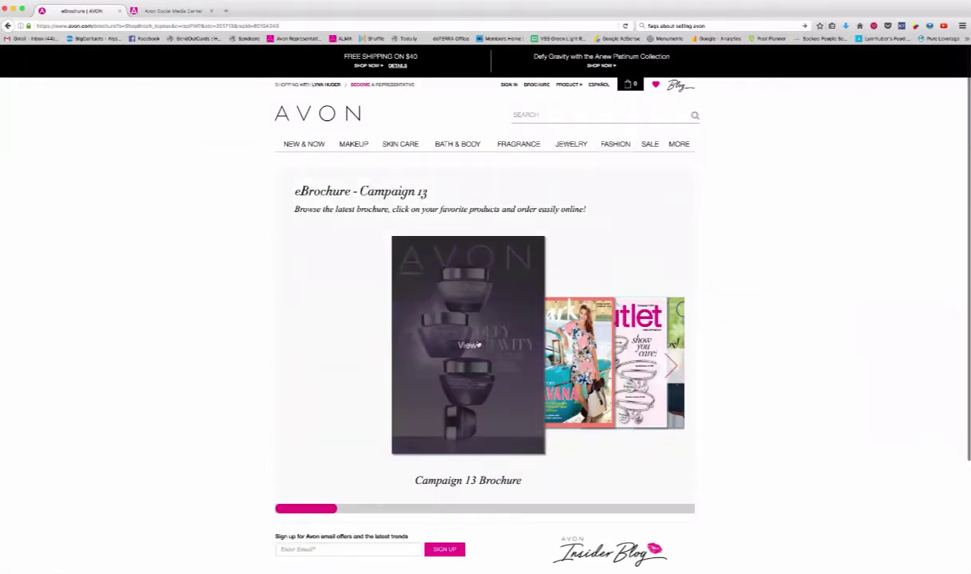
pyautogui.moveTo(308, 85)
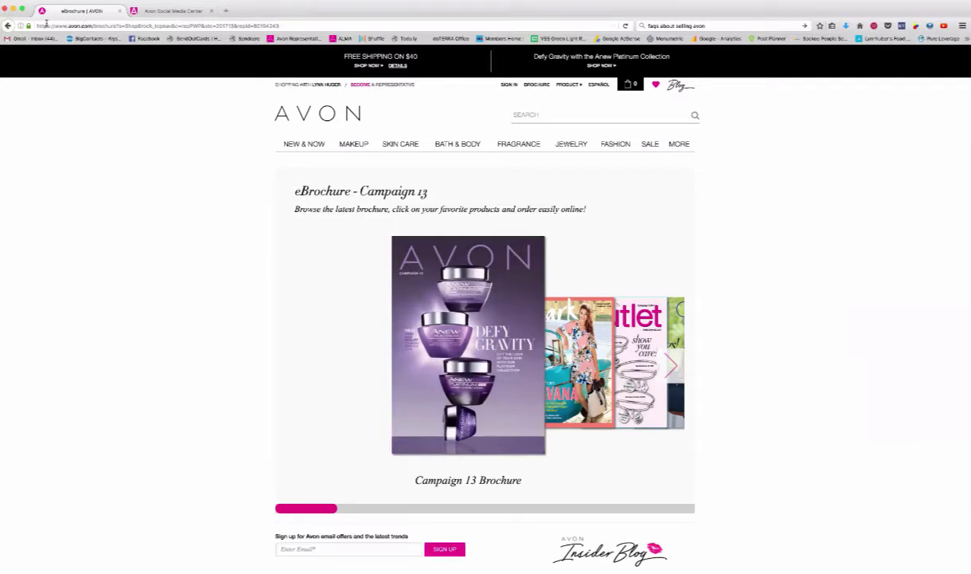
pyautogui.click(182, 25)
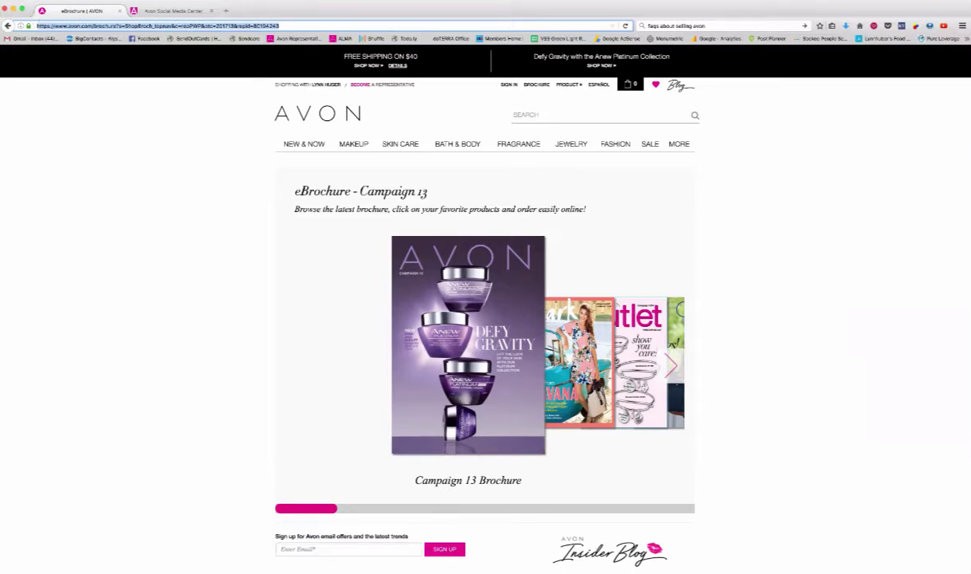
pyautogui.click(7, 1)
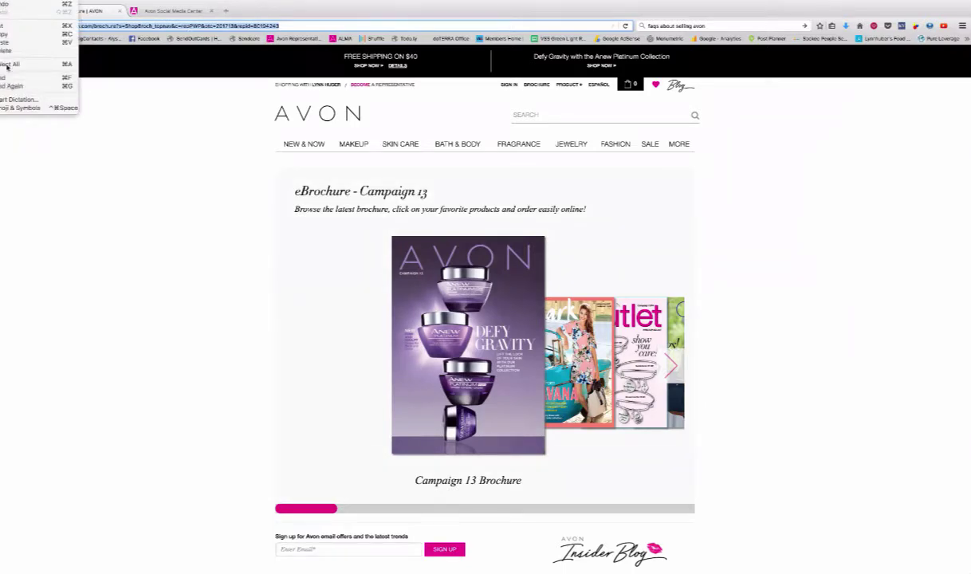
pyautogui.click(4, 34)
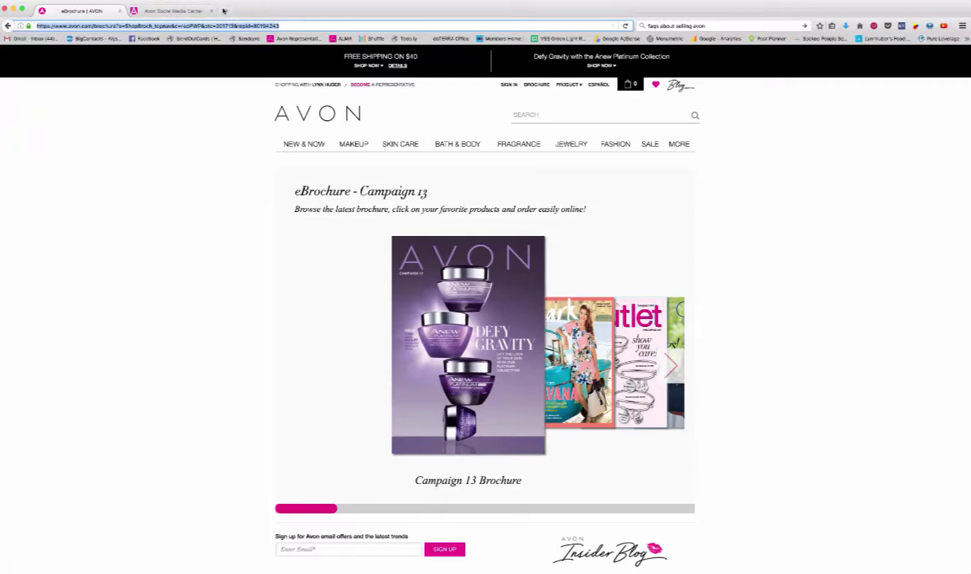
pyautogui.click(227, 11)
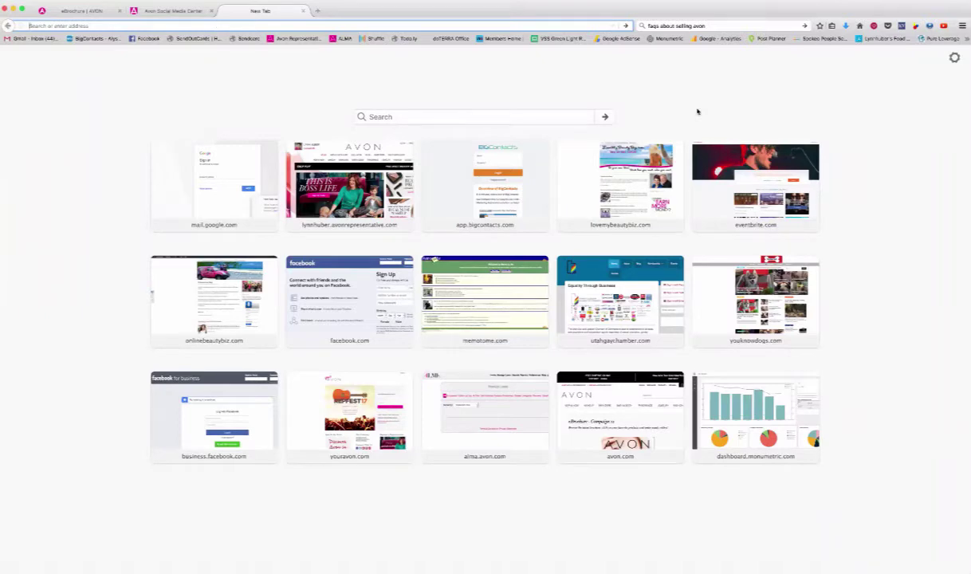
# Load bit.ly and begin a new Bitlink from the dashboard.
pyautogui.write('bit.ly/')
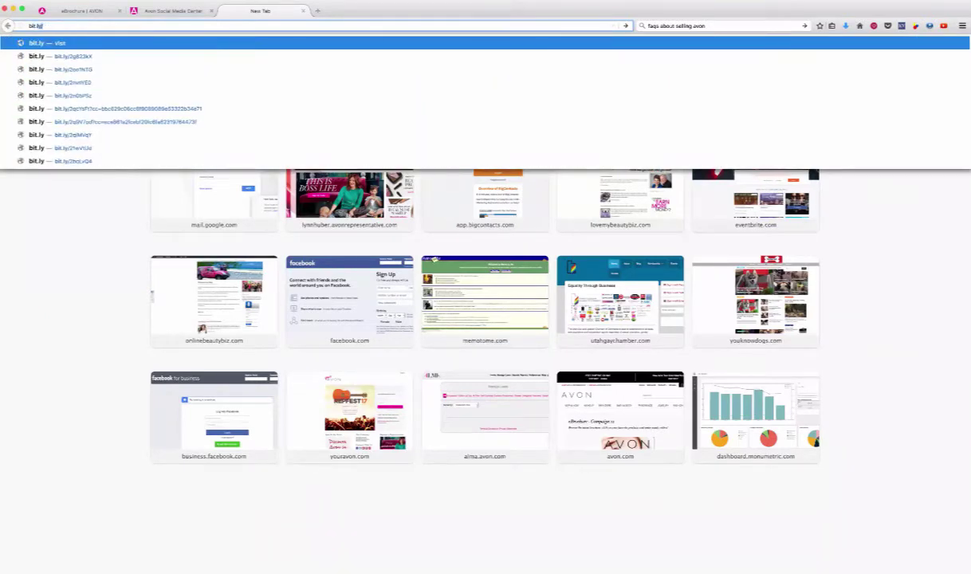
pyautogui.press('Return')
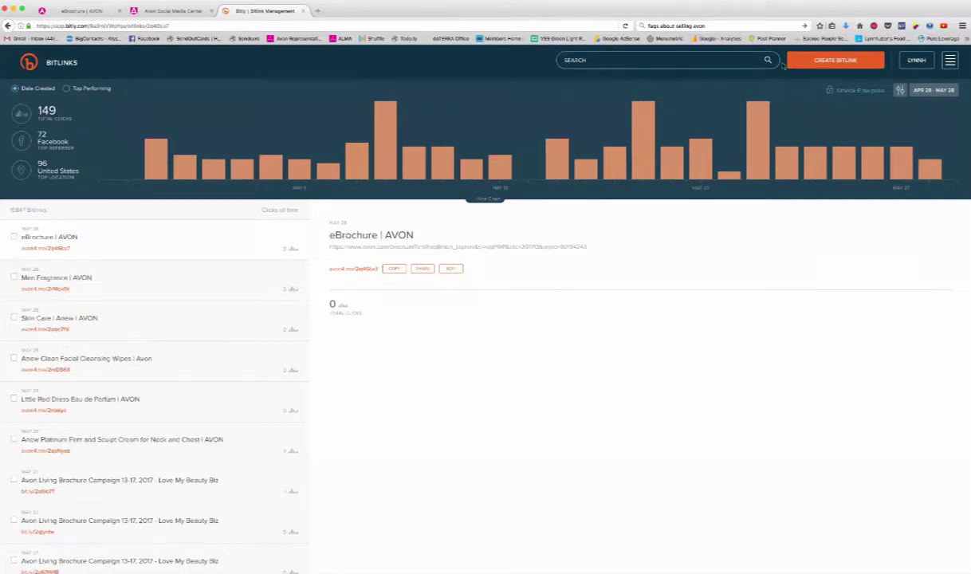
pyautogui.click(832, 61)
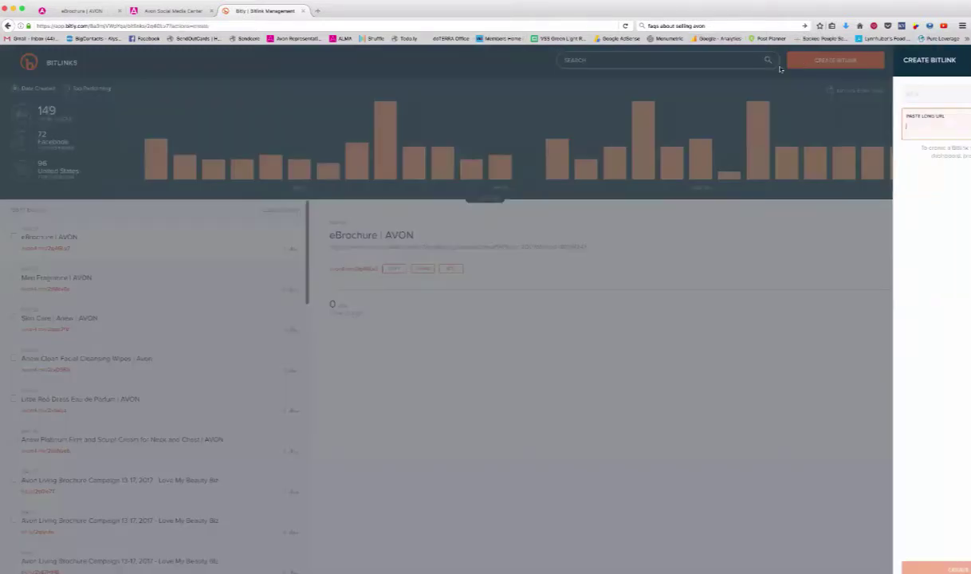
# Paste the eBrochure URL and save a unique personalized back-half beginning with 'Avon'.
pyautogui.press('super+v')
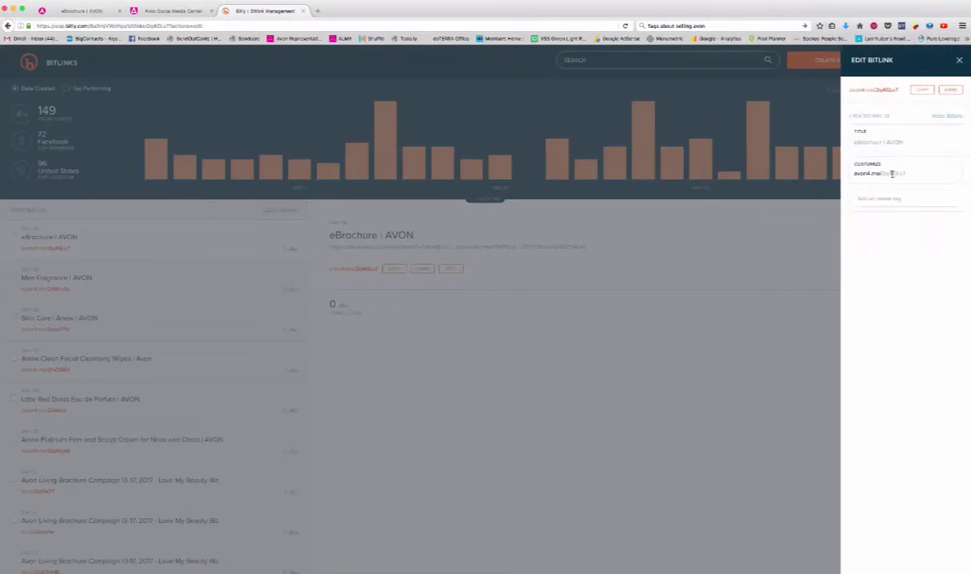
pyautogui.doubleClick(890, 173)
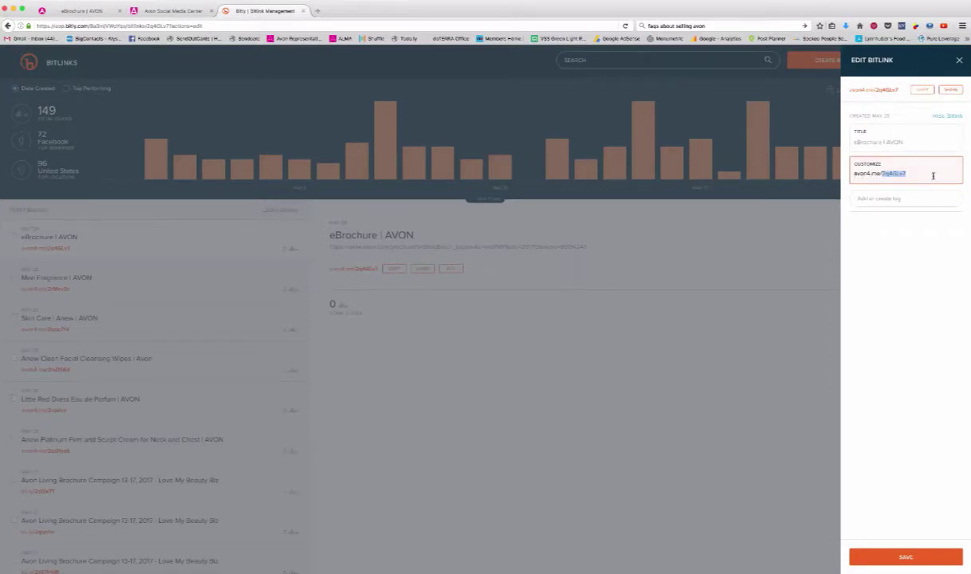
pyautogui.write('AvonBrochure')
pyautogui.click(904, 559)
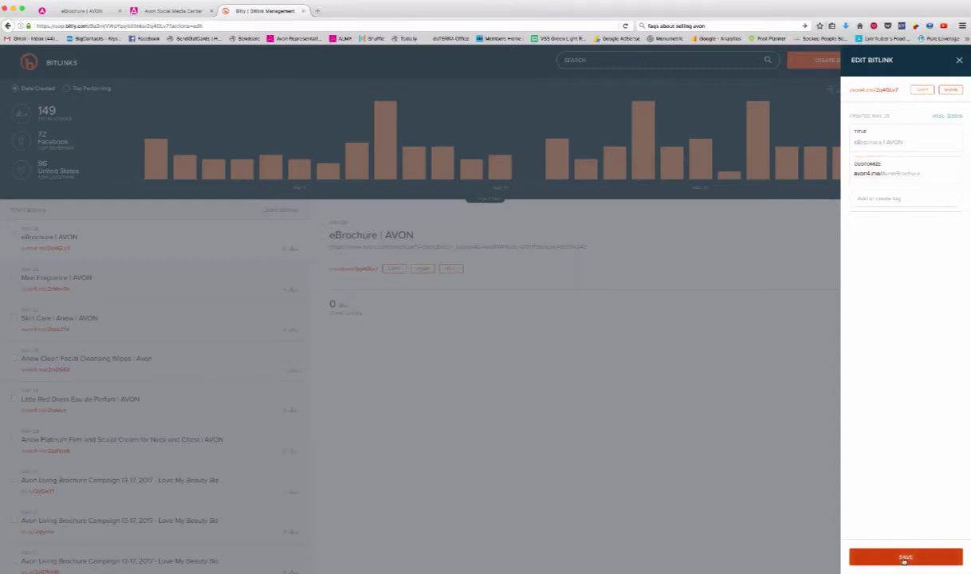
pyautogui.click(885, 173)
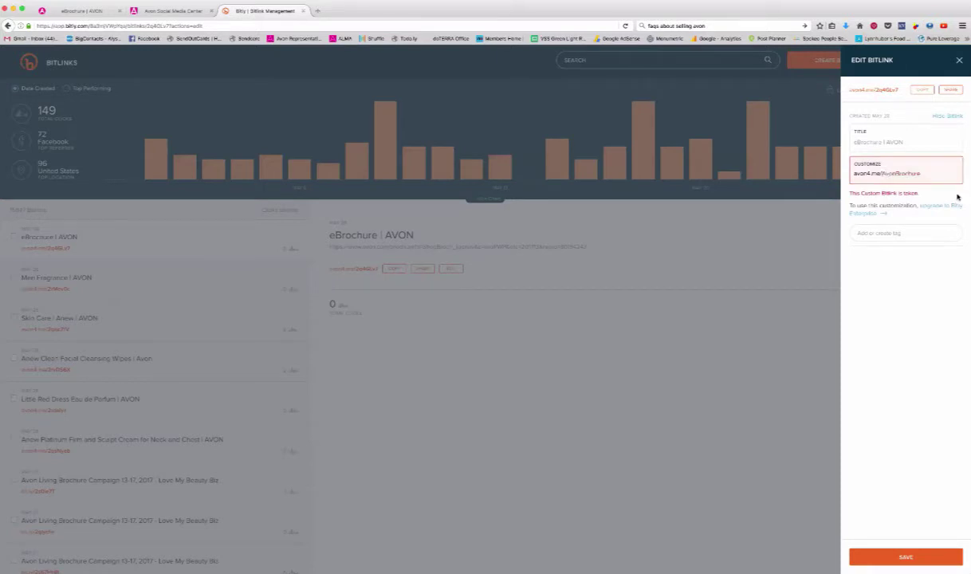
pyautogui.write('Lynns')
pyautogui.click(906, 557)
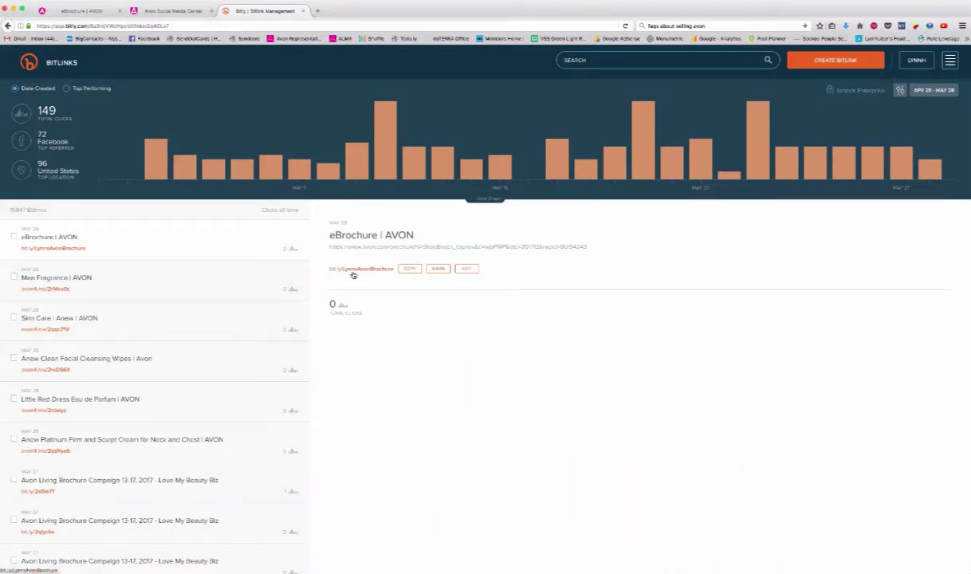
# Copy the new short link and paste it into a fresh tab's address bar.
pyautogui.click(408, 272)
pyautogui.click(317, 10)
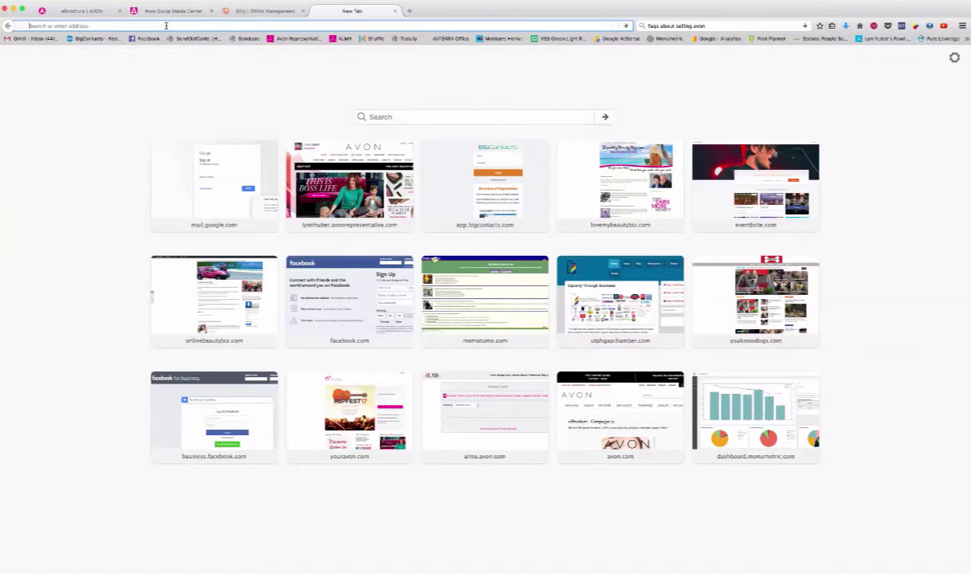
pyautogui.press('super+v')
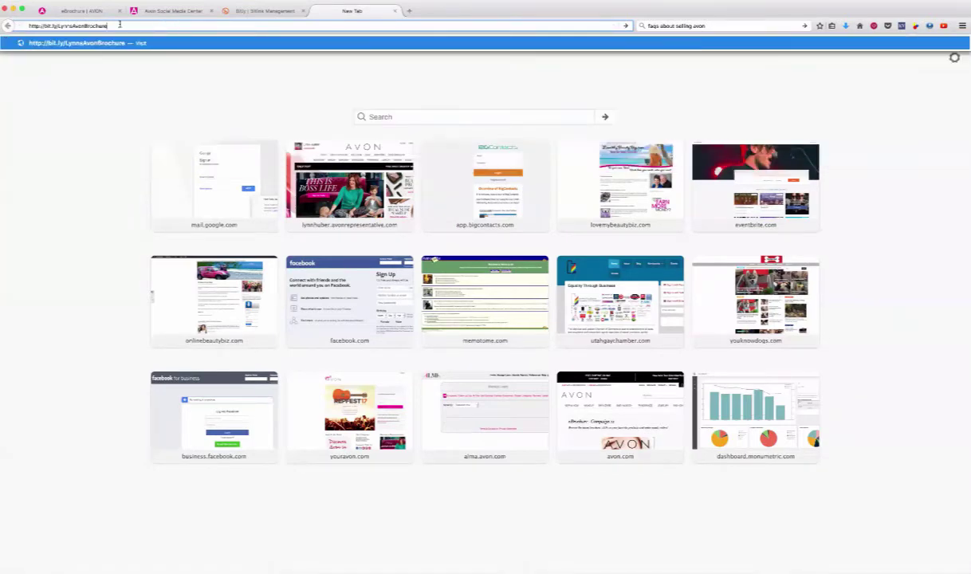
# Load the short link to confirm it reaches the Campaign 13 eBrochure, then return to the original eBrochure tab.
pyautogui.press('Return')
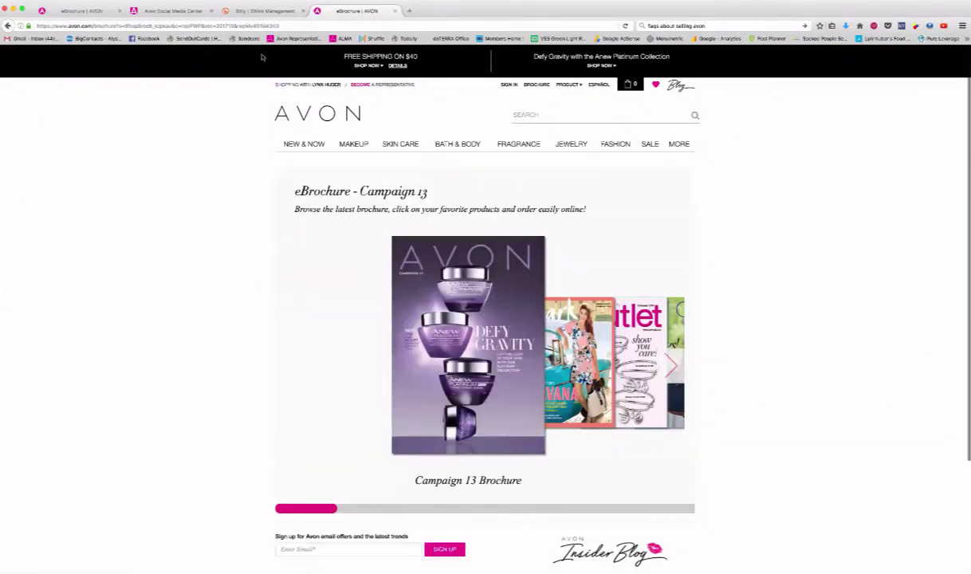
pyautogui.click(81, 12)
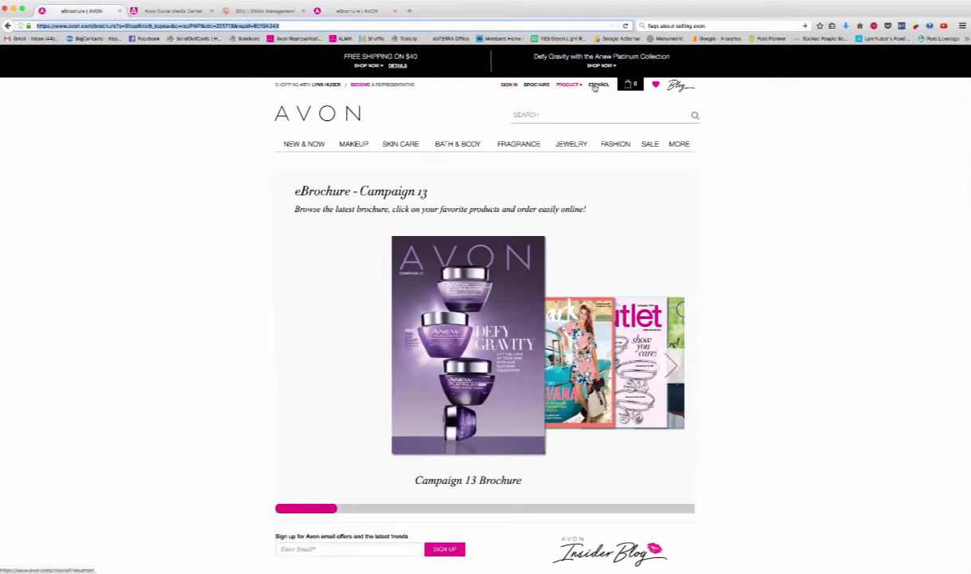
pyautogui.click(156, 12)
pyautogui.click(78, 10)
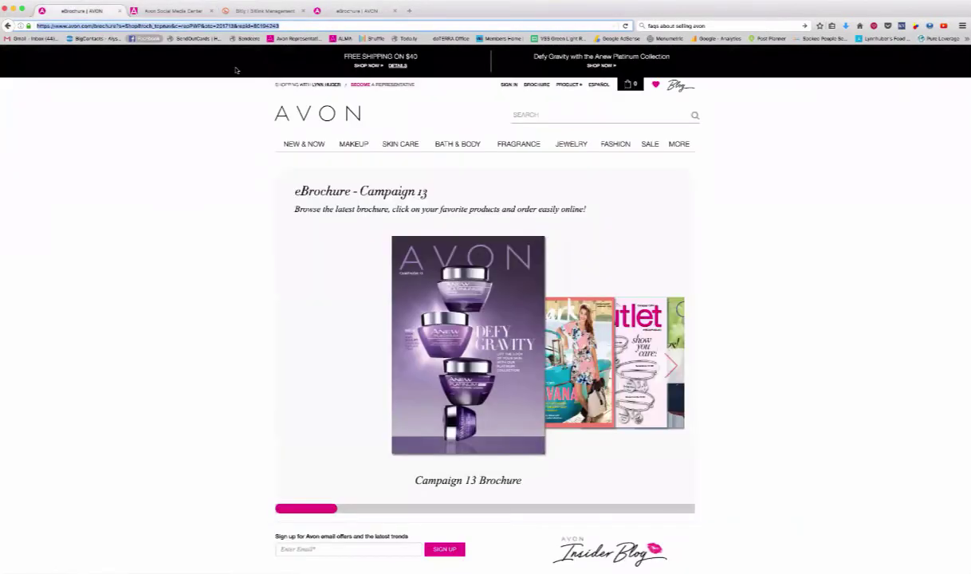
pyautogui.moveTo(378, 149)
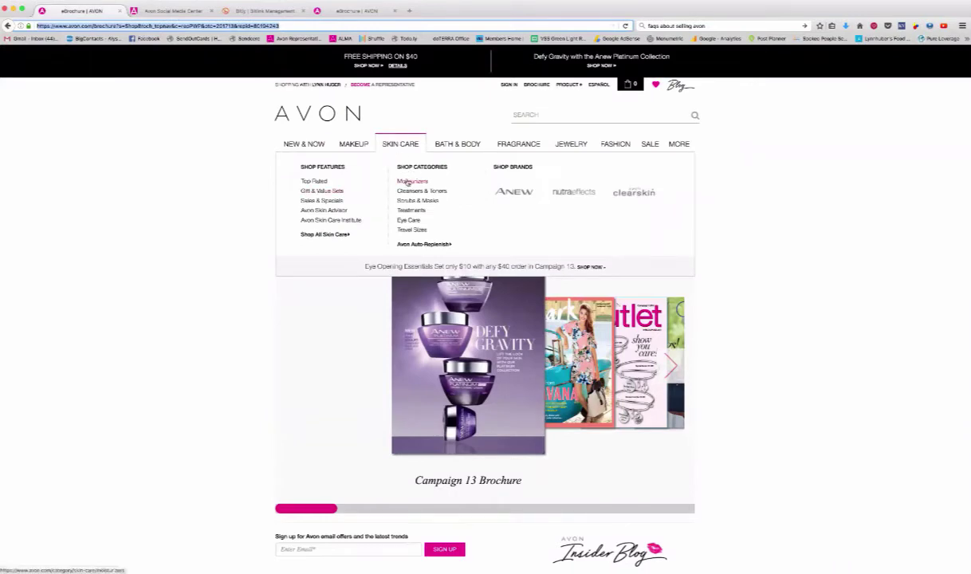
# From Skin Care > Moisturizers, open the Anew Ultimate Supreme Advanced Performance Creme page.
pyautogui.click(410, 180)
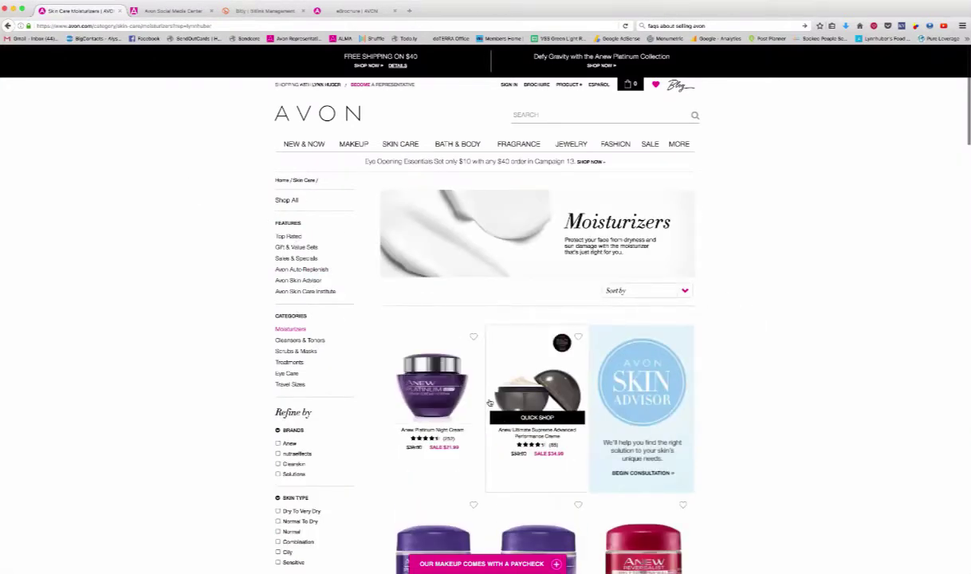
pyautogui.scroll(-3, 773, 332)
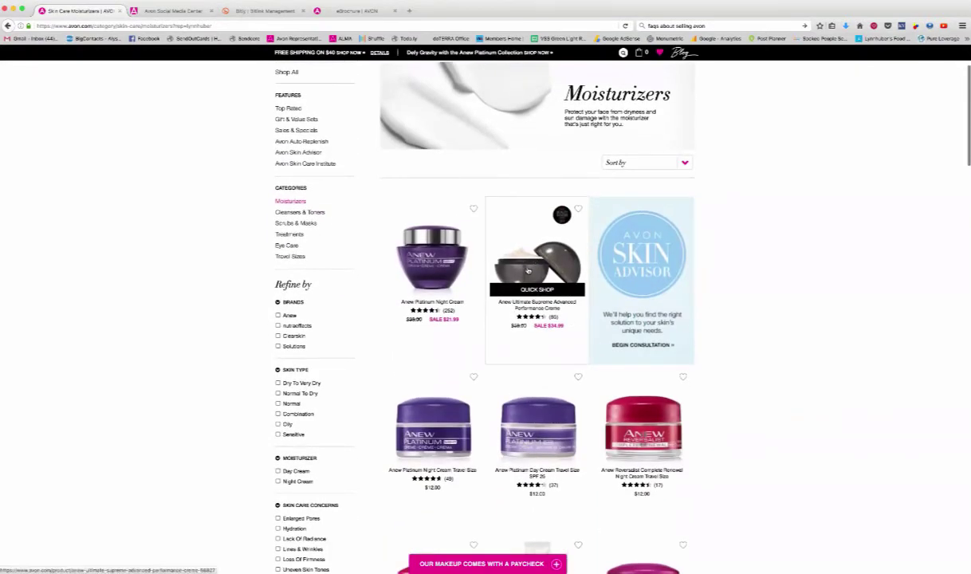
pyautogui.click(527, 271)
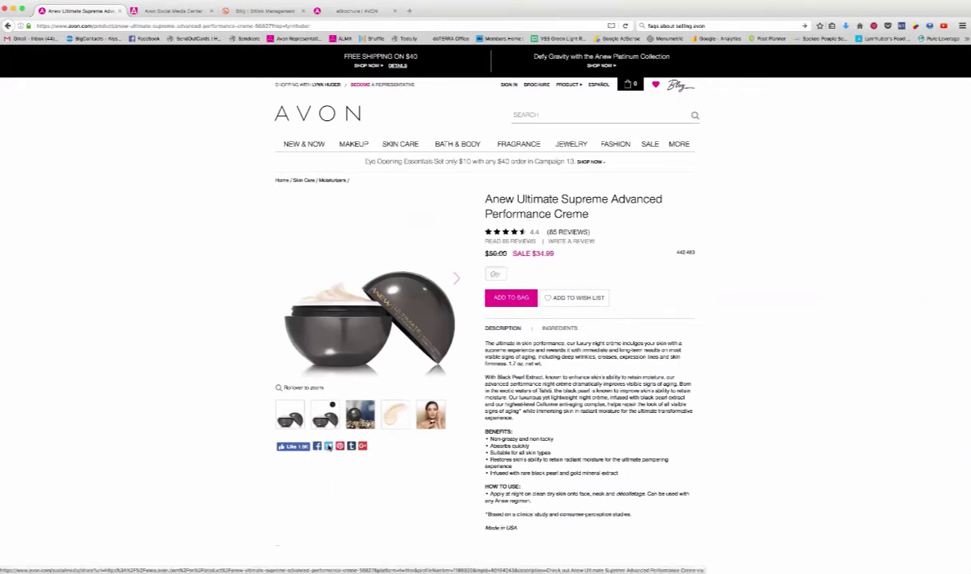
pyautogui.click(327, 447)
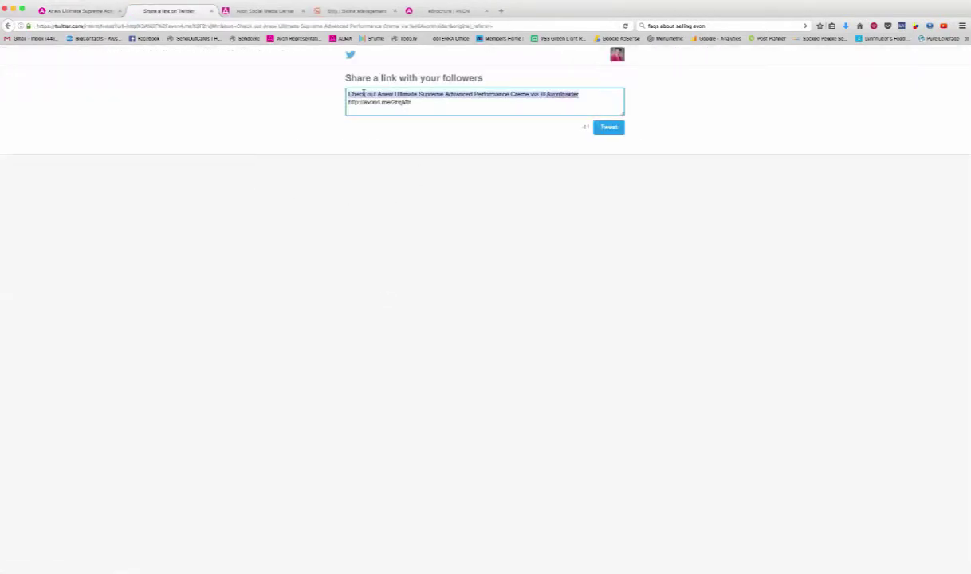
pyautogui.click(345, 105)
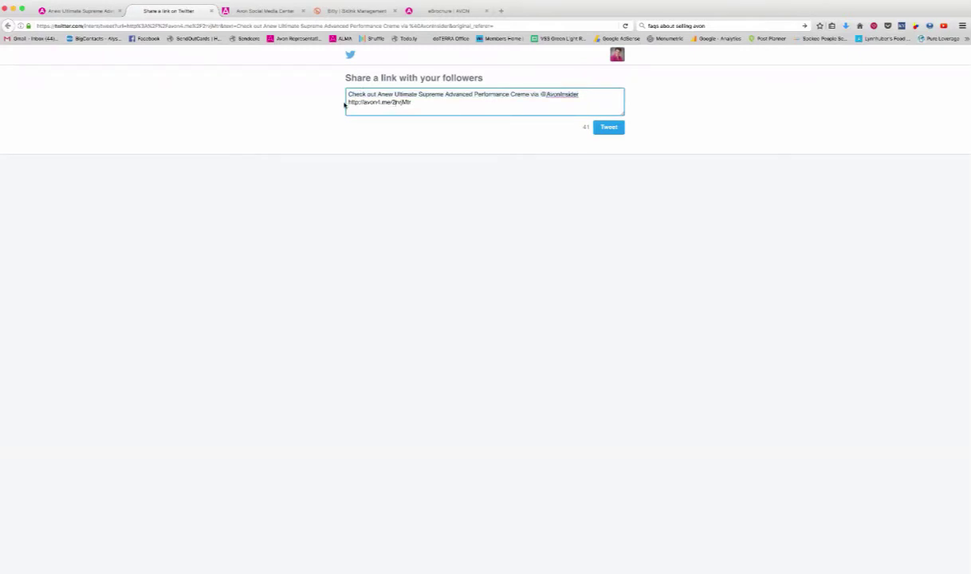
pyautogui.moveTo(347, 102); pyautogui.dragTo(421, 103)
pyautogui.click(212, 12)
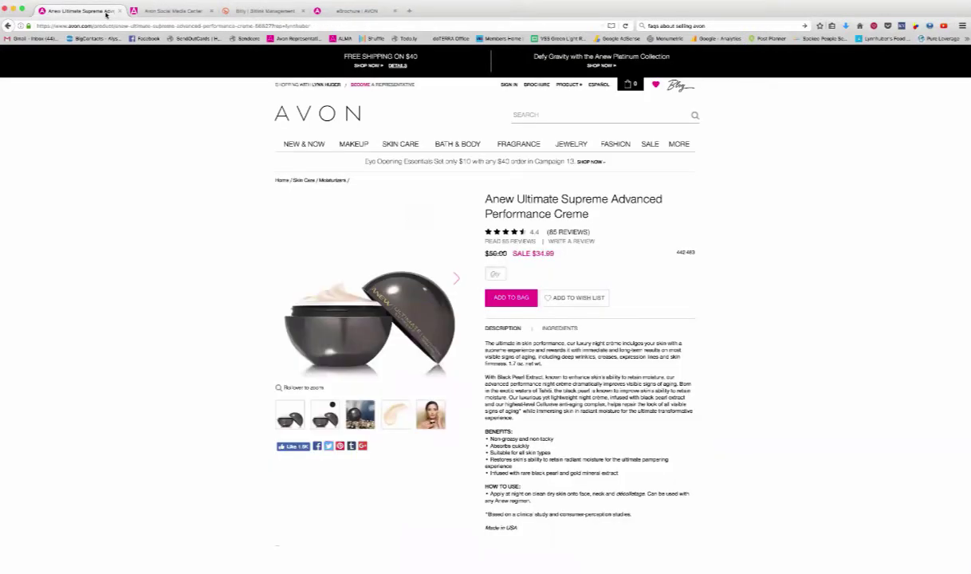
# Launch the Pinterest share for the Anew Ultimate Supreme creme product page.
pyautogui.click(318, 447)
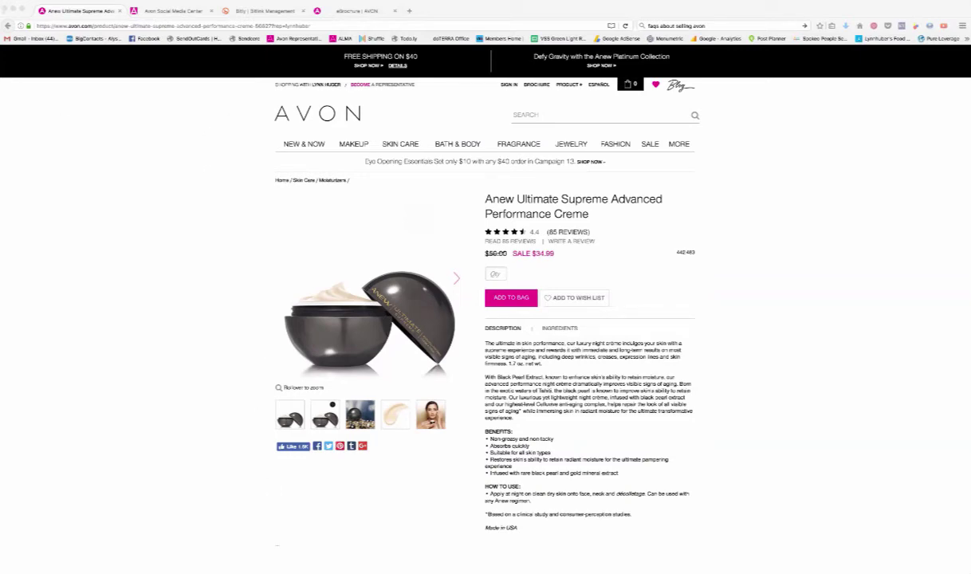
pyautogui.click(249, 215)
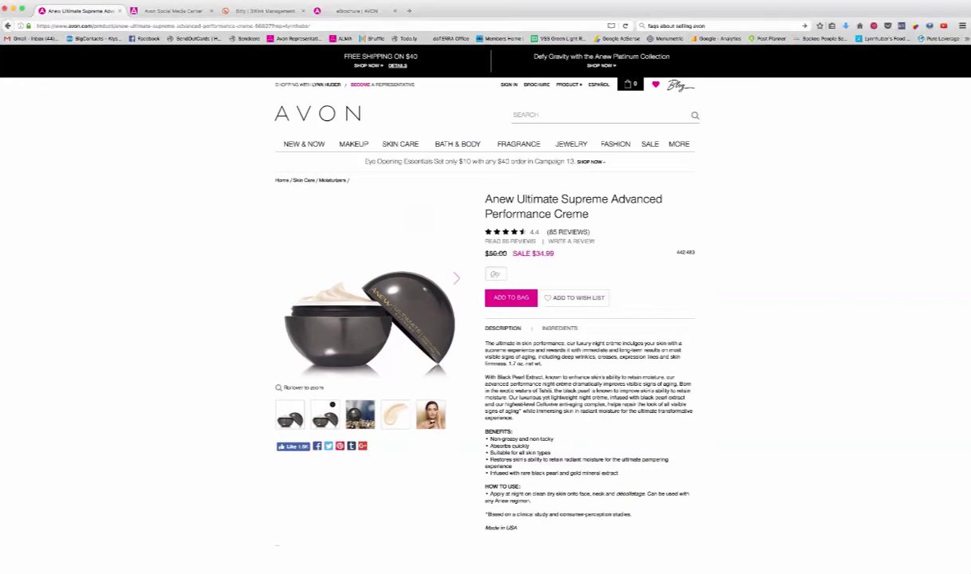
pyautogui.scroll(-1, 329, 444)
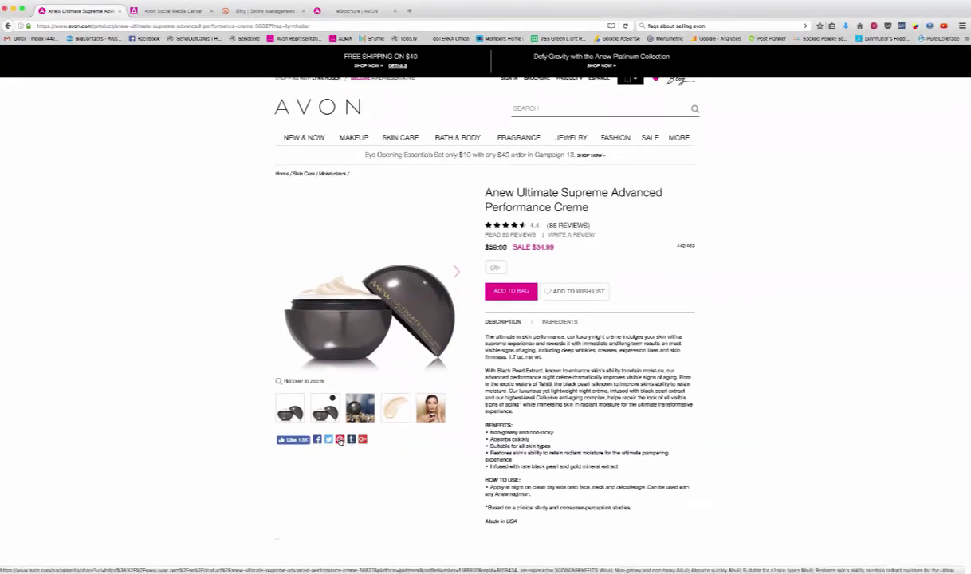
pyautogui.click(340, 439)
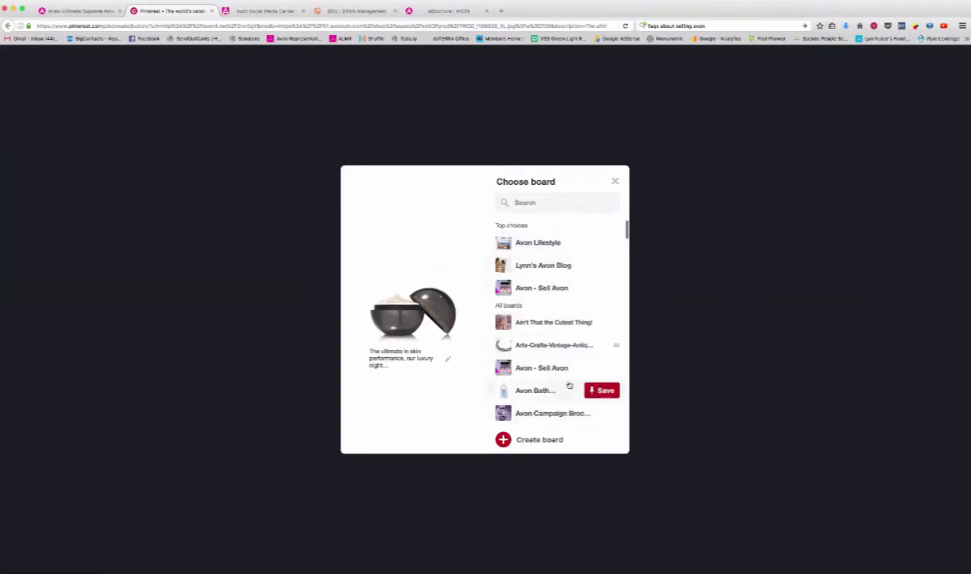
# Save the Anew creme pin to the Avon Skin Care board and close the Pinterest tab.
pyautogui.scroll(-5, 570, 386)
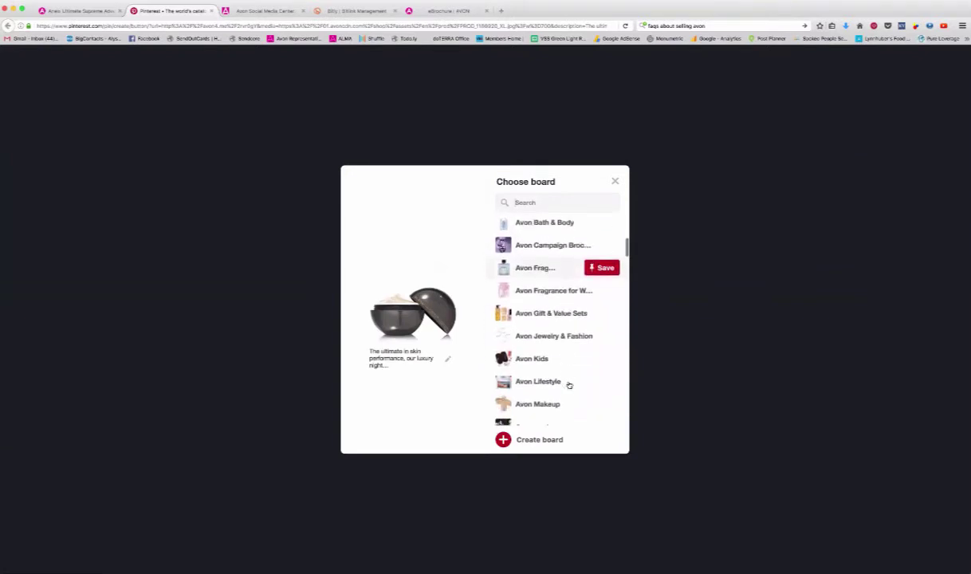
pyautogui.scroll(-3, 569, 386)
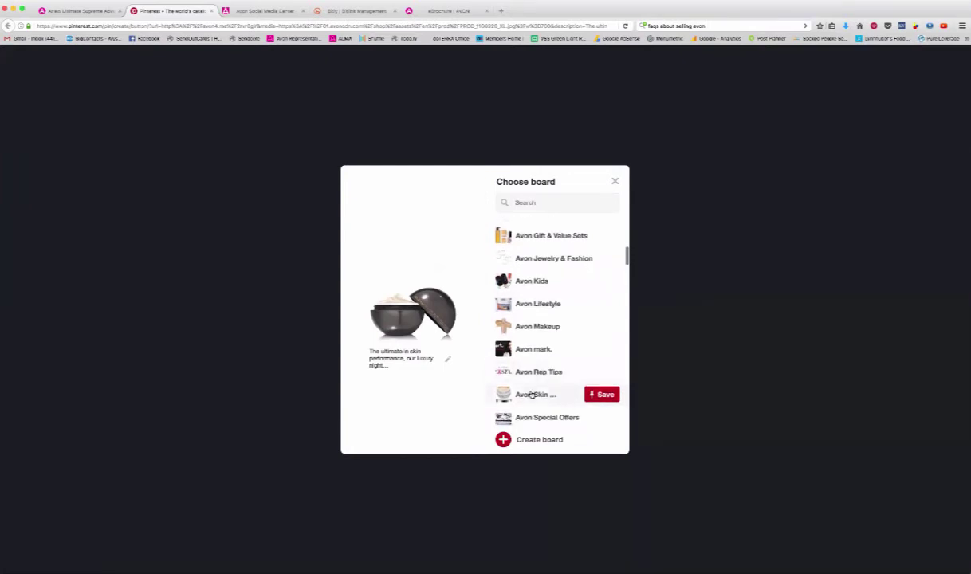
pyautogui.click(600, 393)
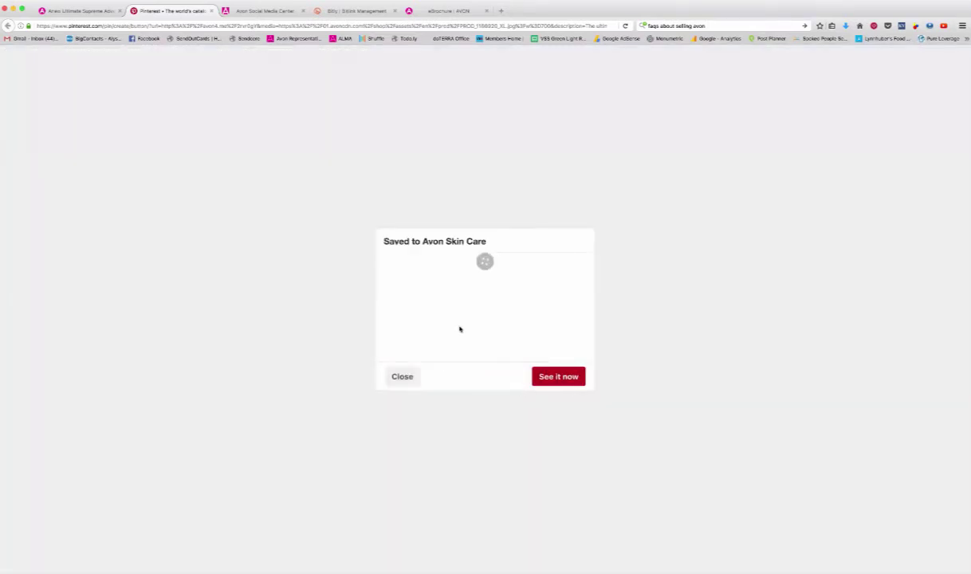
pyautogui.click(211, 11)
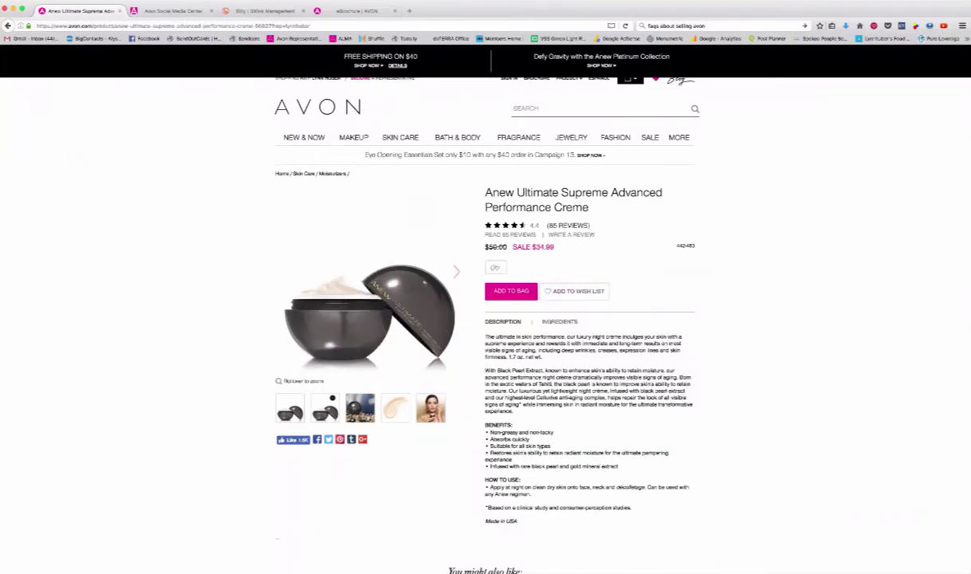
# Select and copy the full Anew creme product URL, then go to the Bitly tab.
pyautogui.scroll(1, 517, 351)
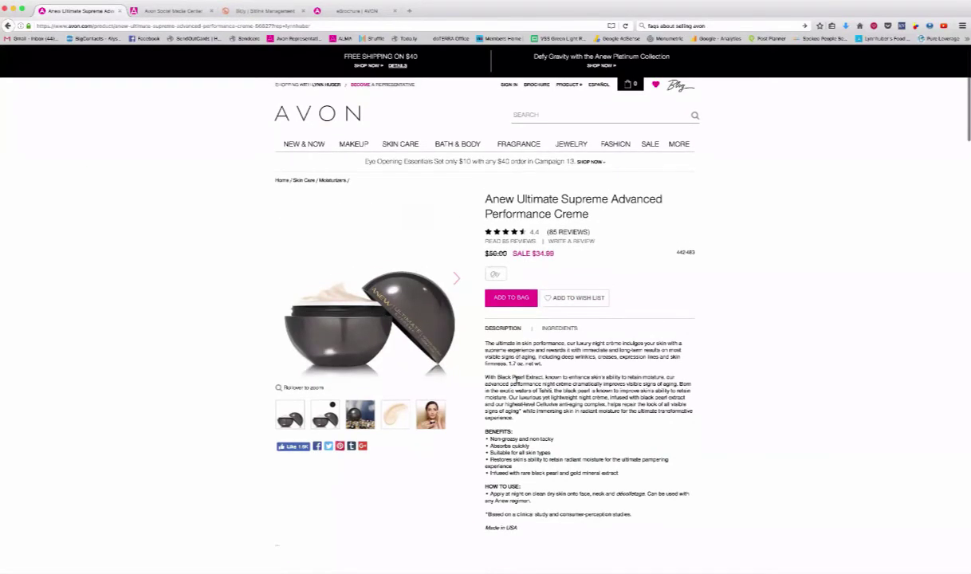
pyautogui.moveTo(328, 85)
pyautogui.moveTo(286, 26); pyautogui.dragTo(325, 26)
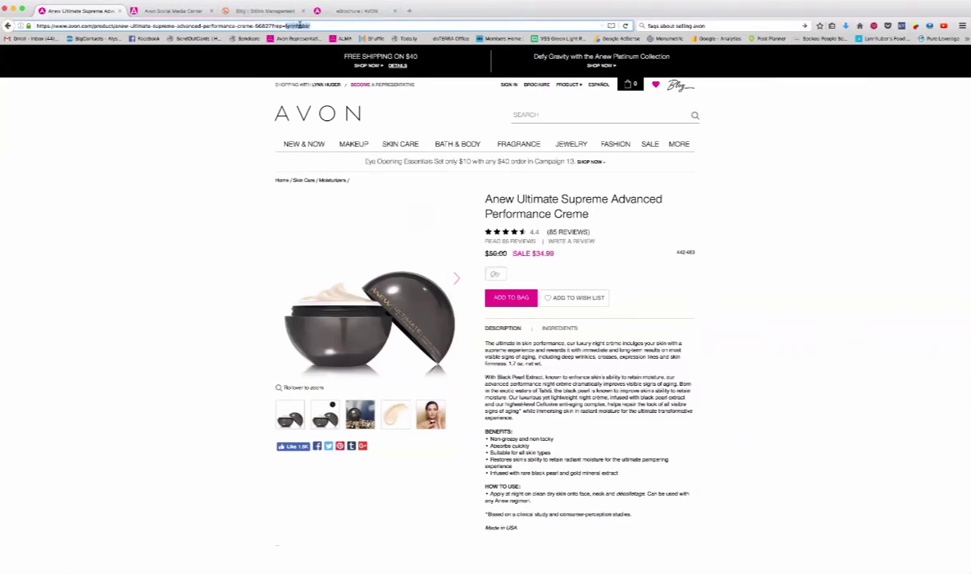
pyautogui.click(176, 25)
pyautogui.tripleClick(177, 25)
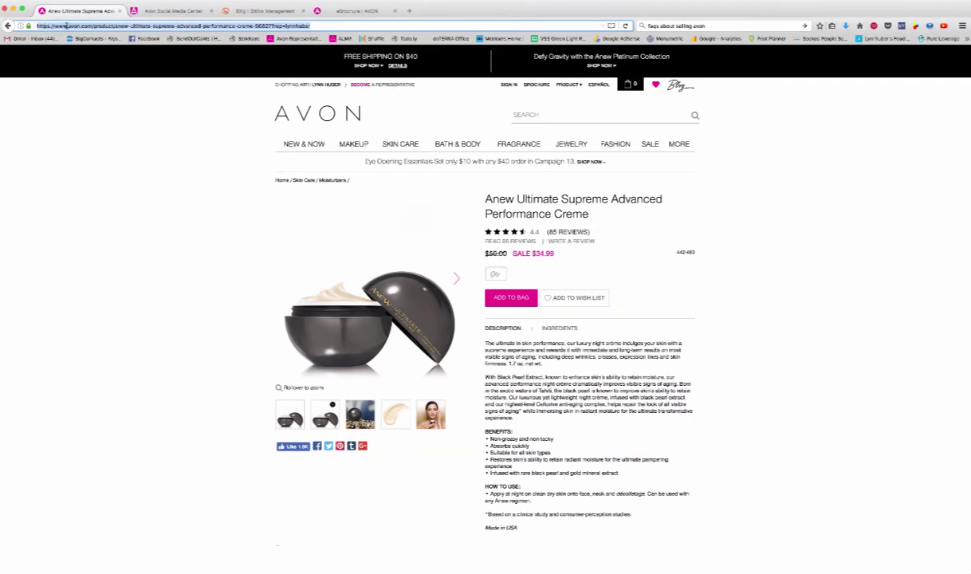
pyautogui.click(264, 12)
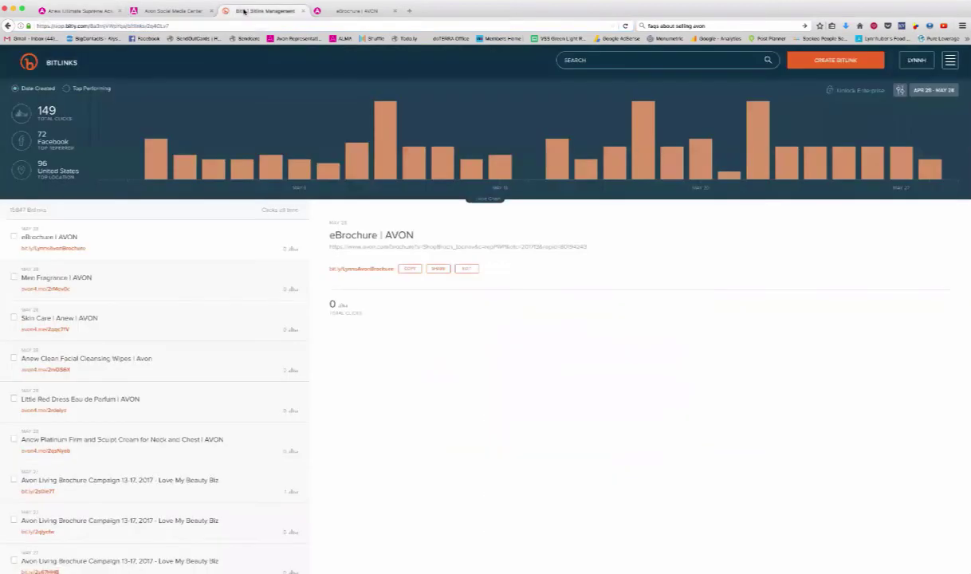
# Create a Bitlink from the pasted Anew creme URL, select its back-half, and go to Social Media Center.
pyautogui.click(835, 61)
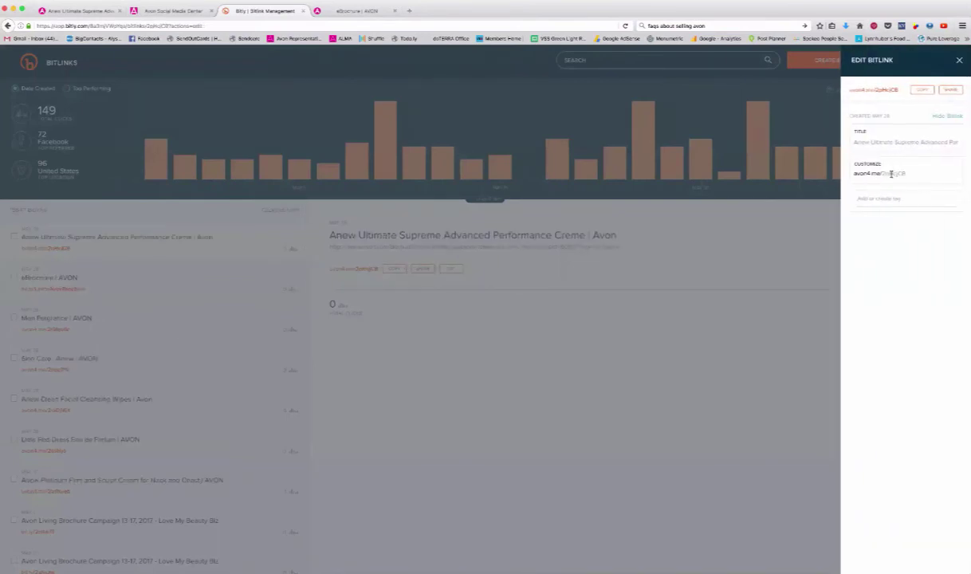
pyautogui.doubleClick(882, 173)
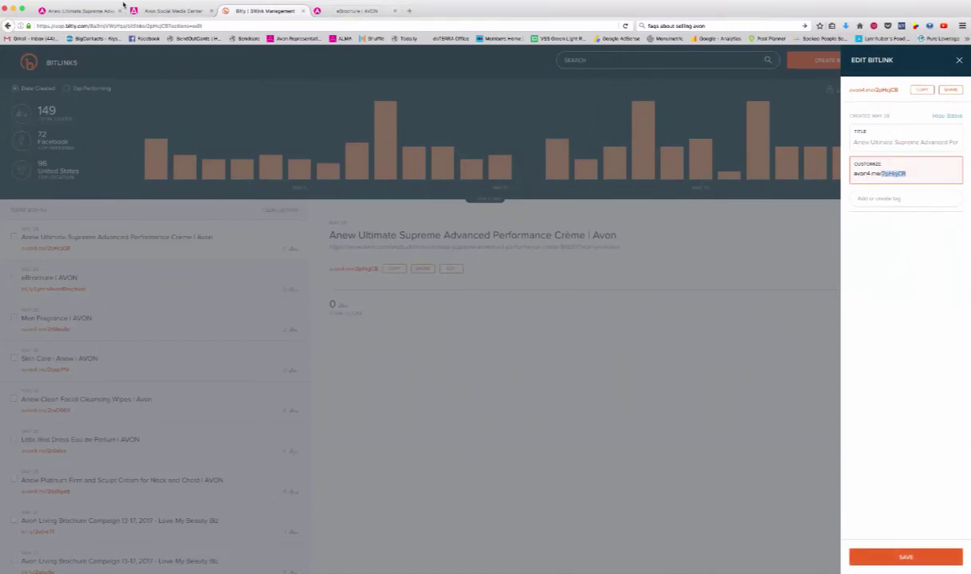
pyautogui.click(182, 11)
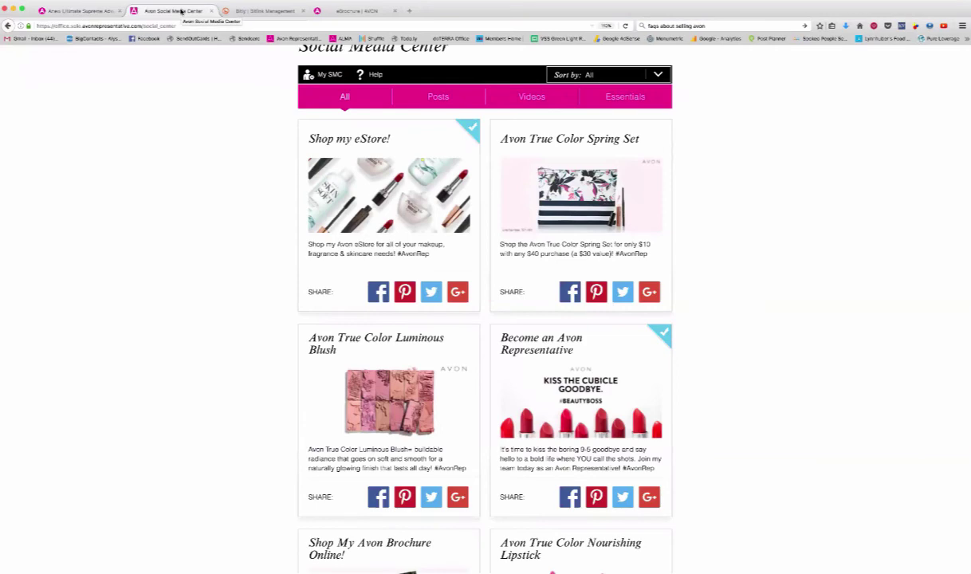
# On the eBrochure page, advance the carousel to Avon Living C13-16 and open it.
pyautogui.click(353, 12)
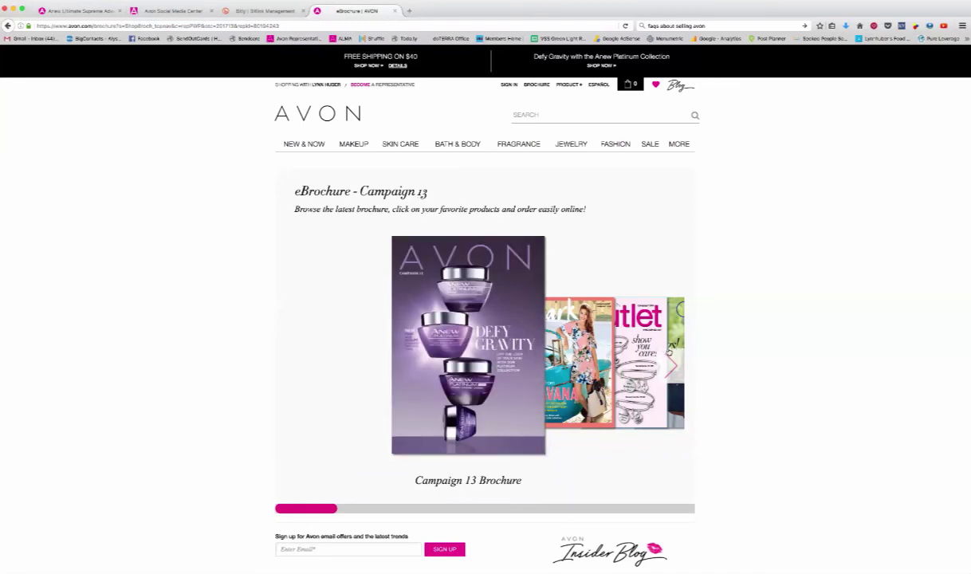
pyautogui.click(674, 364)
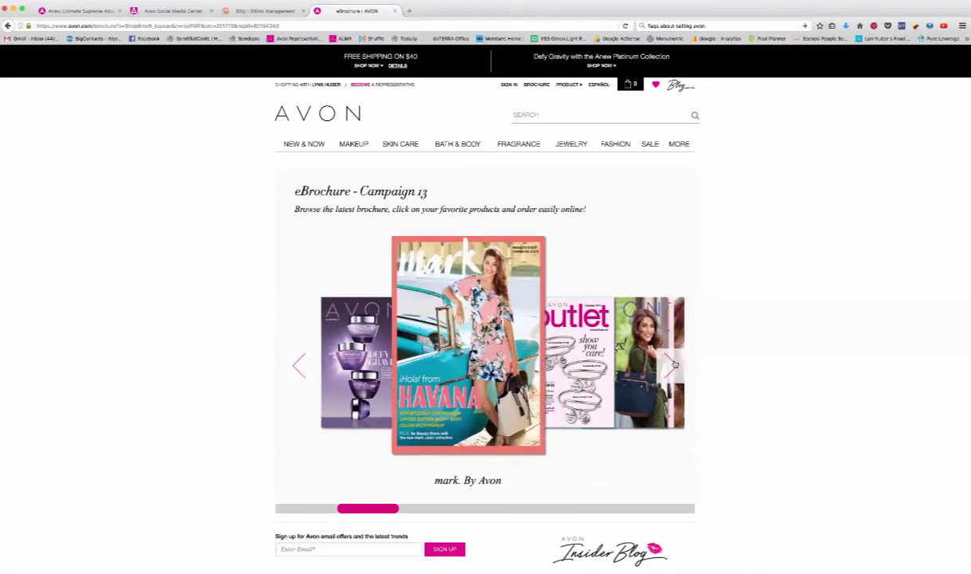
pyautogui.click(674, 365)
pyautogui.click(674, 365)
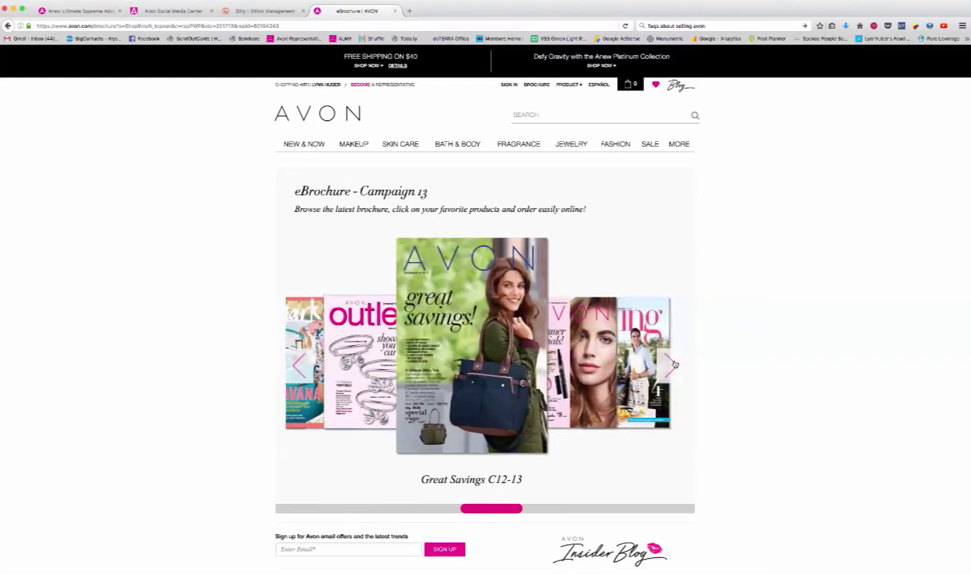
pyautogui.click(674, 364)
pyautogui.click(674, 364)
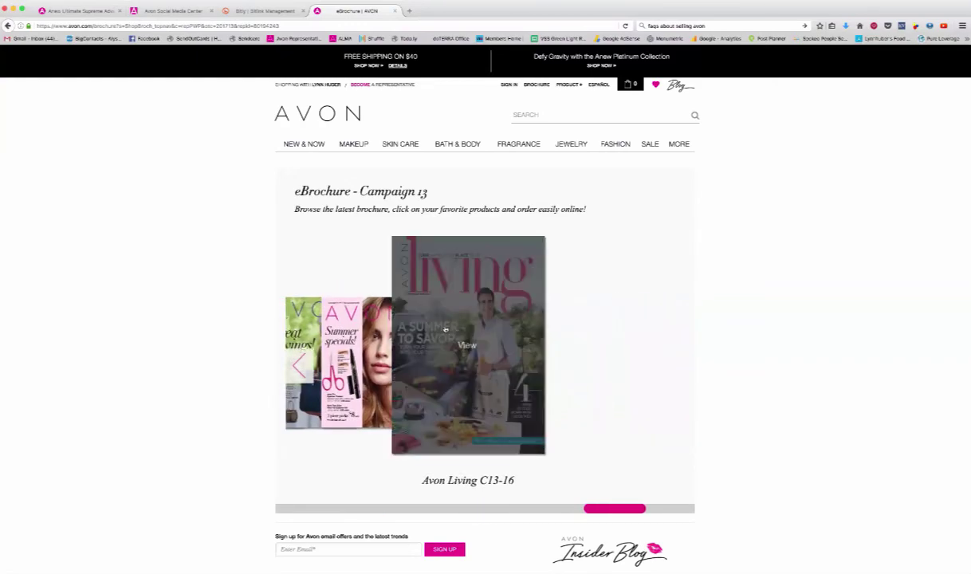
pyautogui.click(460, 356)
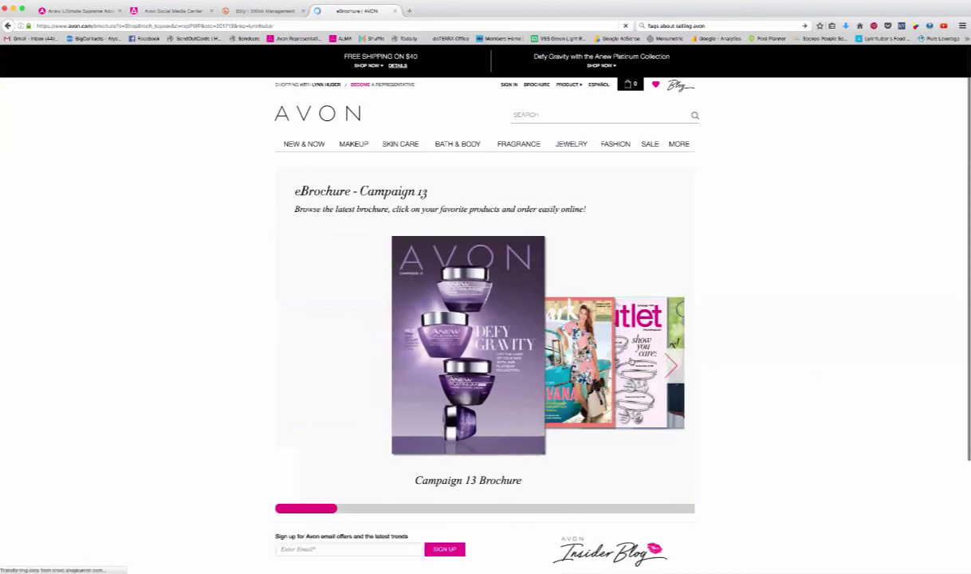
# Return the carousel to Avon Living C13-16, open its viewer, and select the page address.
pyautogui.click(672, 366)
pyautogui.click(672, 366)
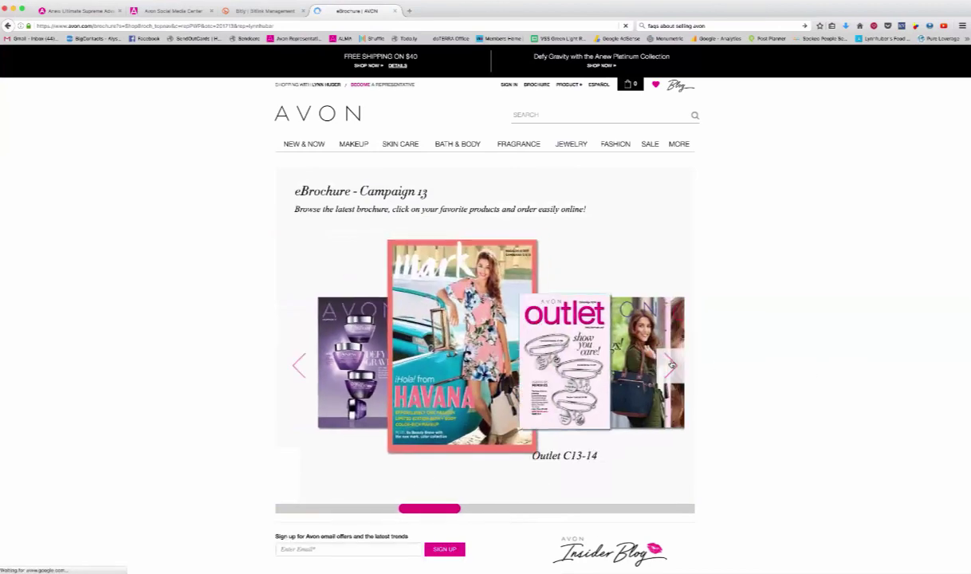
pyautogui.click(672, 366)
pyautogui.click(672, 366)
pyautogui.click(672, 366)
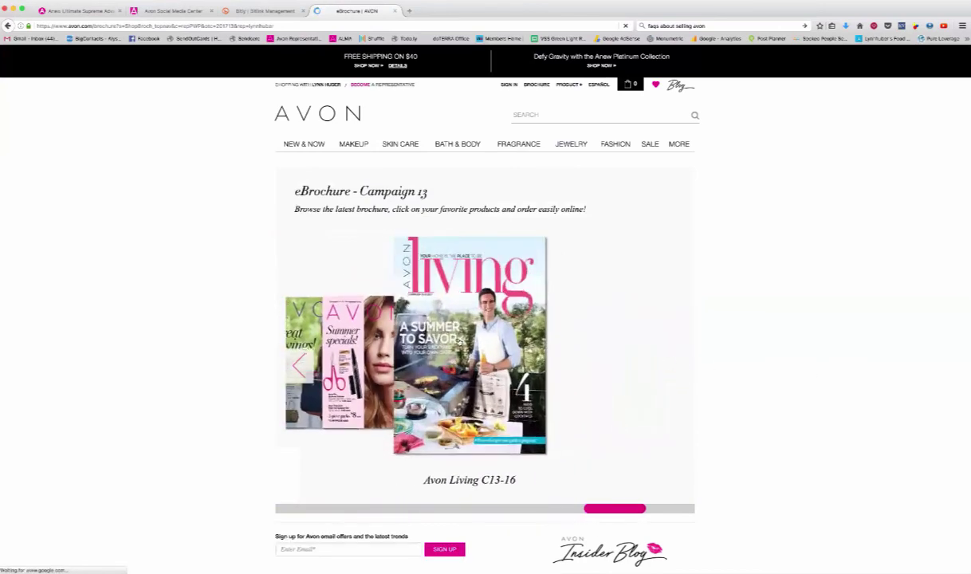
pyautogui.click(461, 341)
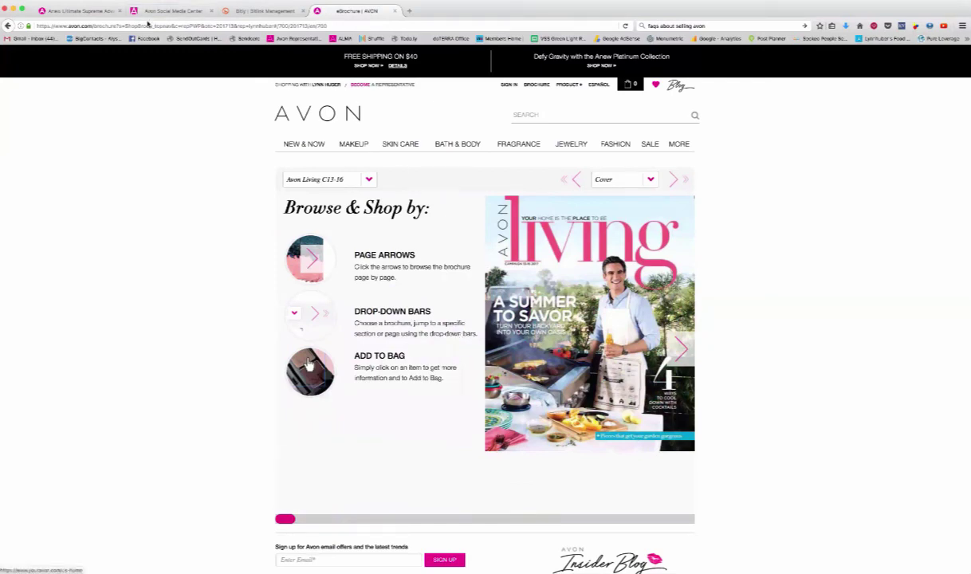
pyautogui.click(61, 25)
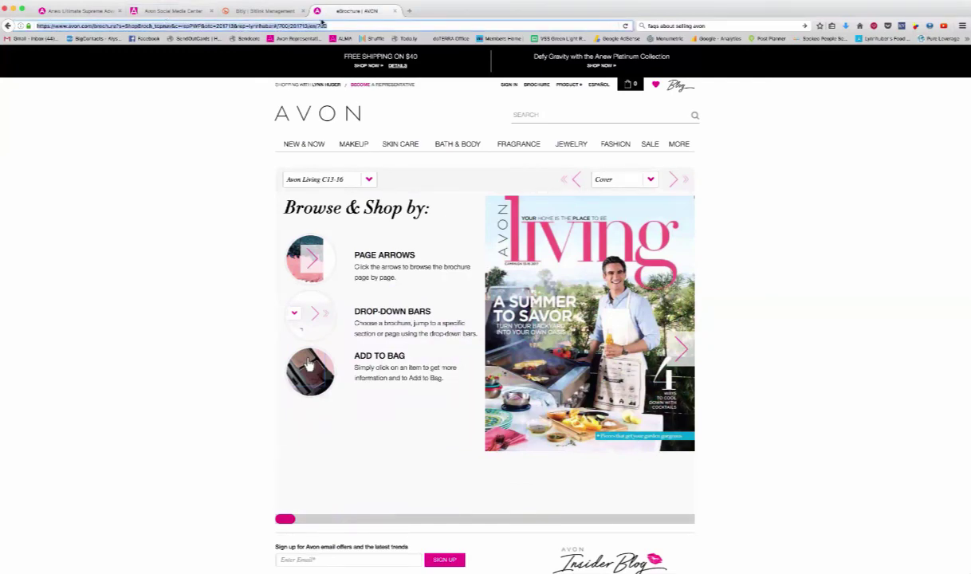